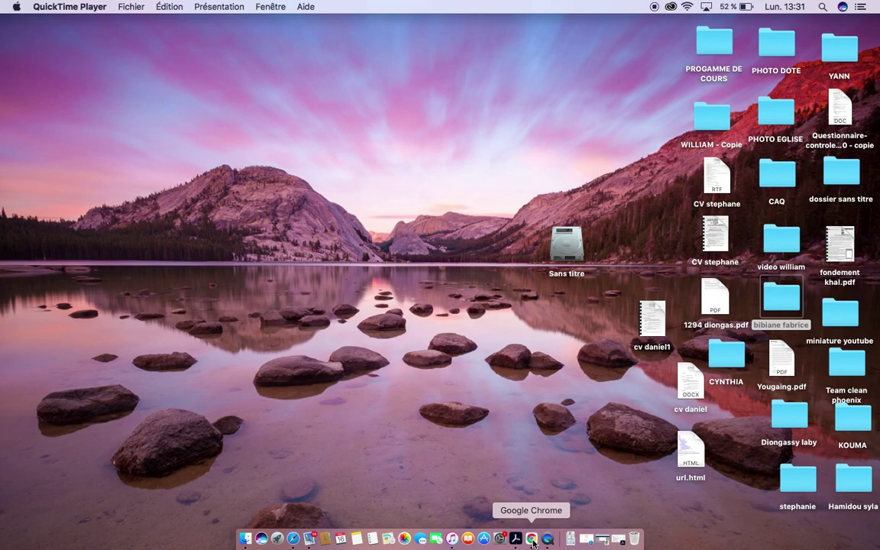
- Switch to Chrome, cancel the pending document attachment and close the open Arrima application window, leaving the site without saving
click(534, 539)
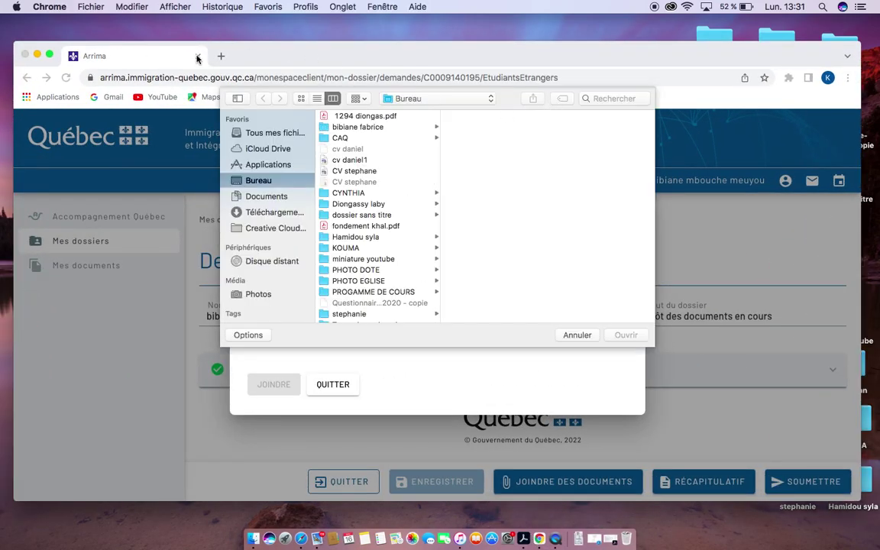
click(24, 51)
click(580, 333)
click(325, 387)
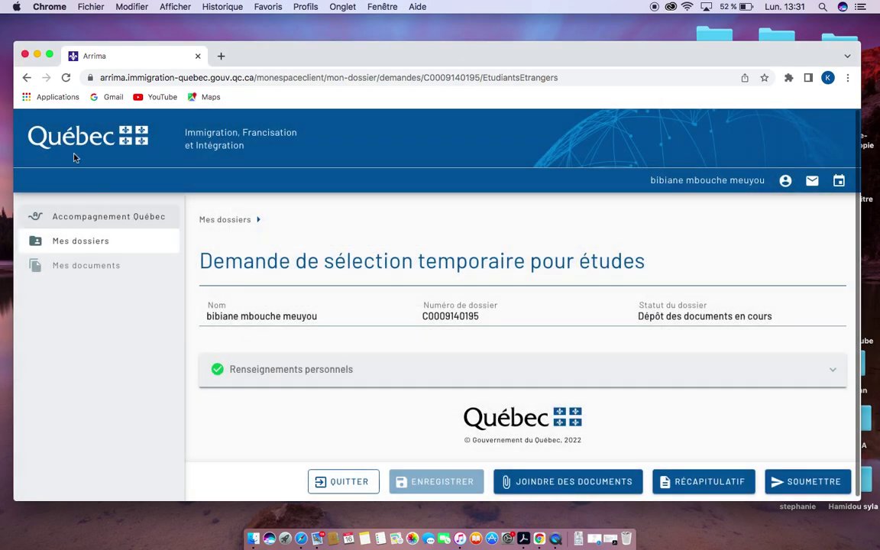
click(24, 53)
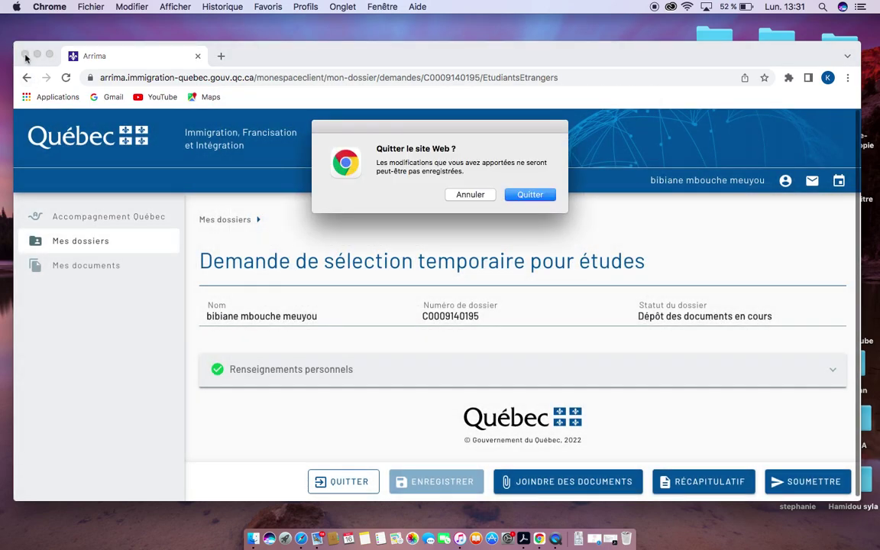
click(530, 194)
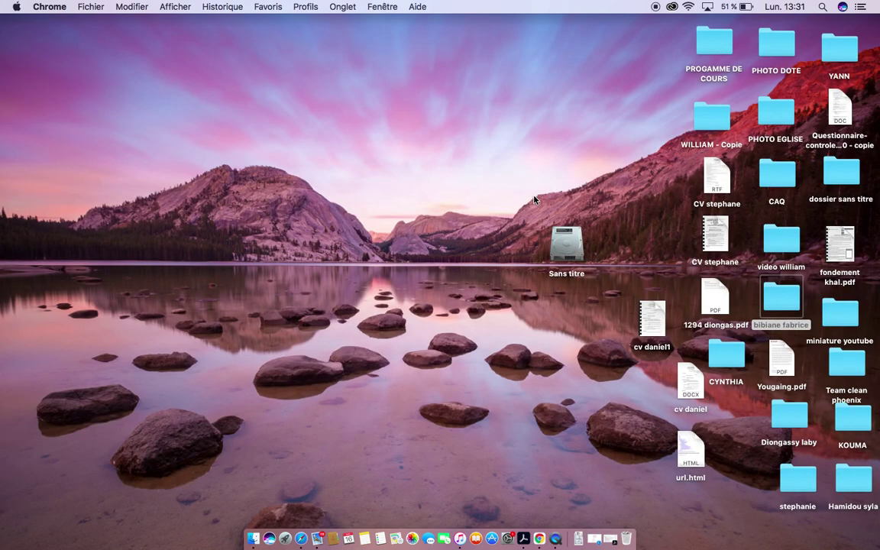
- Open a new browser window, search for "compte arrima", and go through the Immigration Québec page to the ARRIMA online services login
click(539, 538)
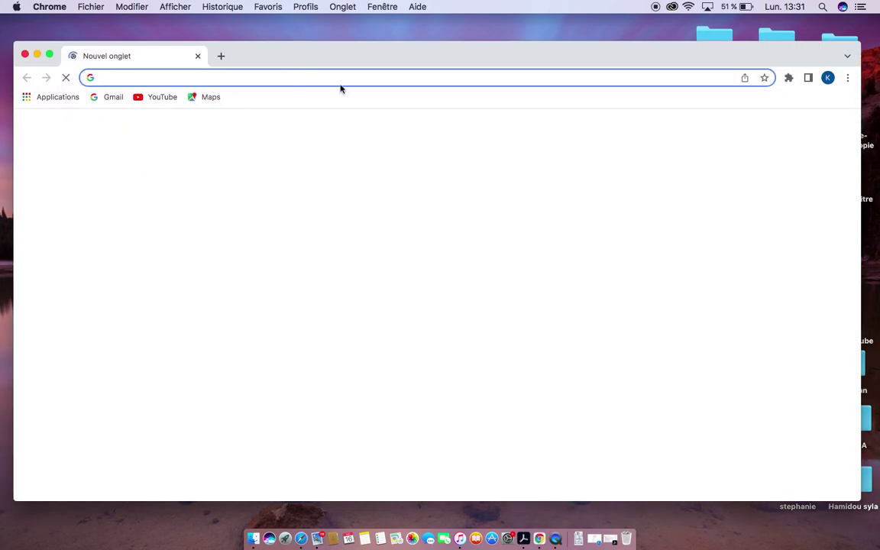
click(341, 82)
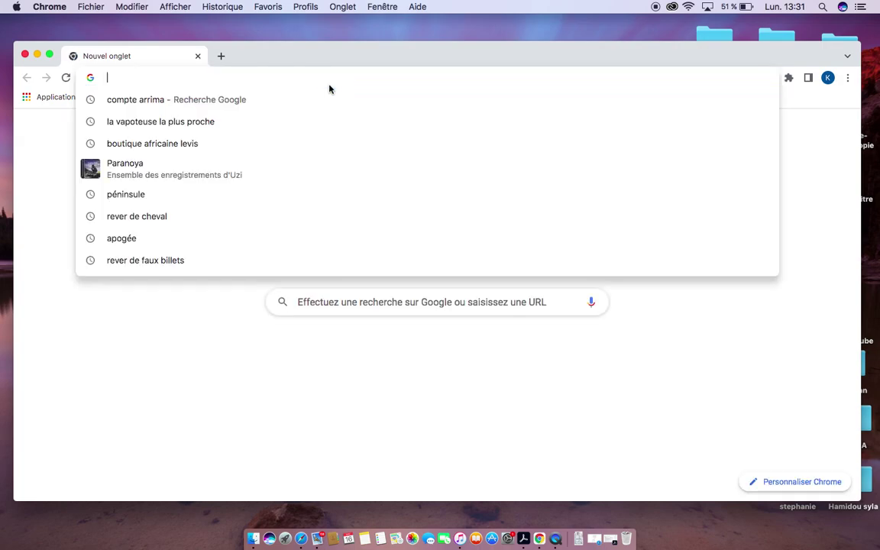
click(274, 100)
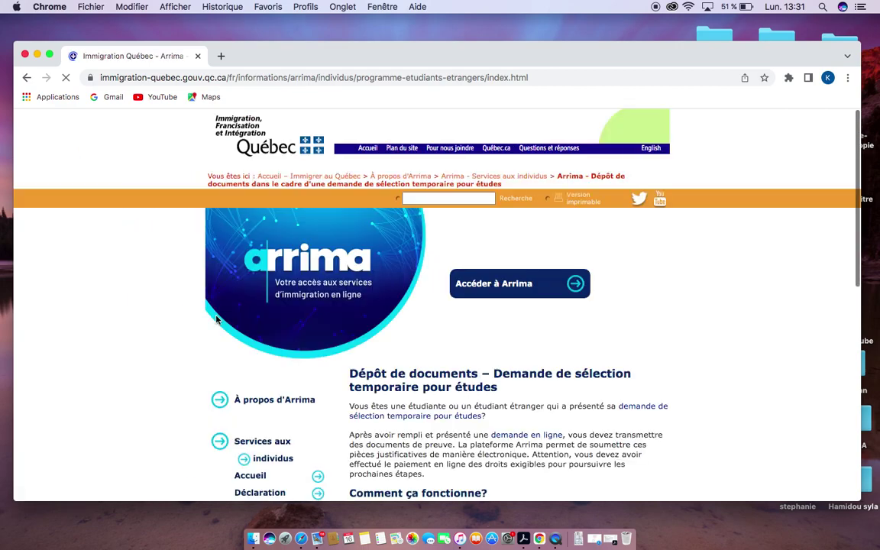
click(510, 288)
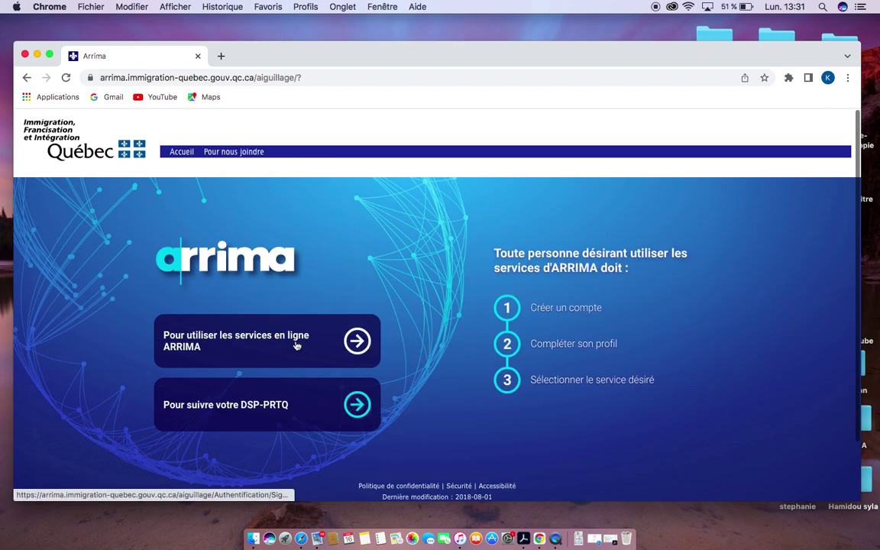
click(359, 347)
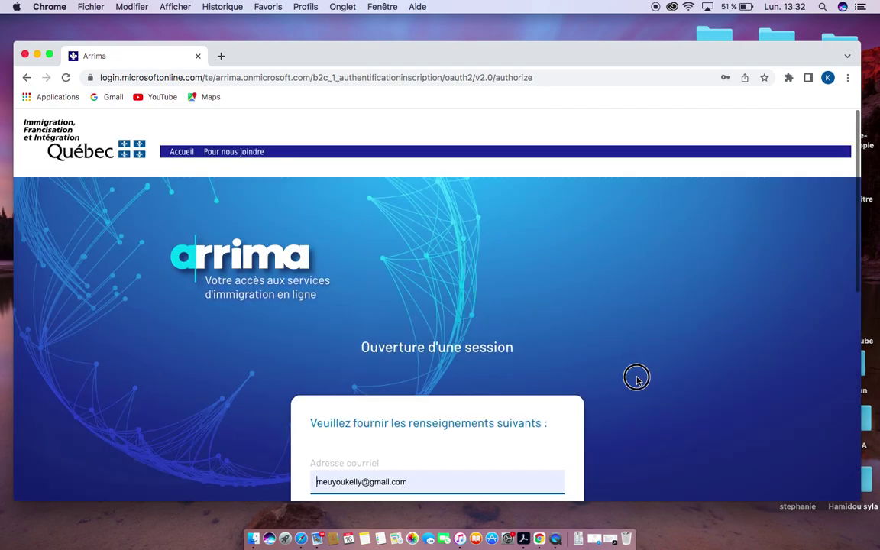
- Fill the login form with the sixth saved account's e-mail and password and submit it
scroll(638, 380, down, 1)
scroll(637, 379, down, 8)
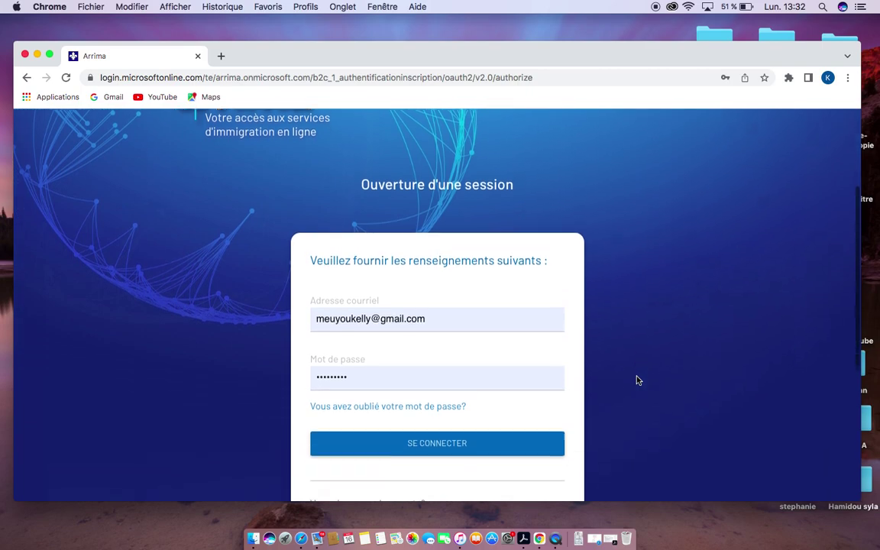
click(433, 238)
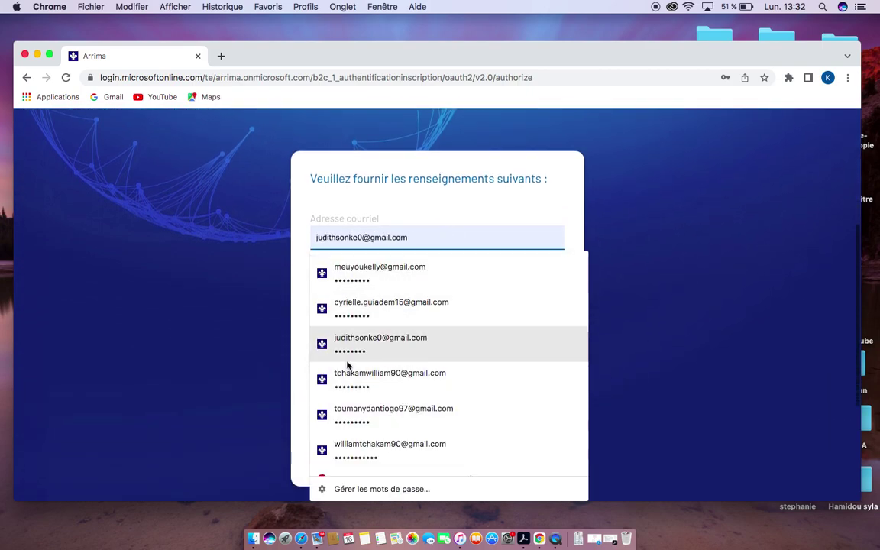
click(406, 452)
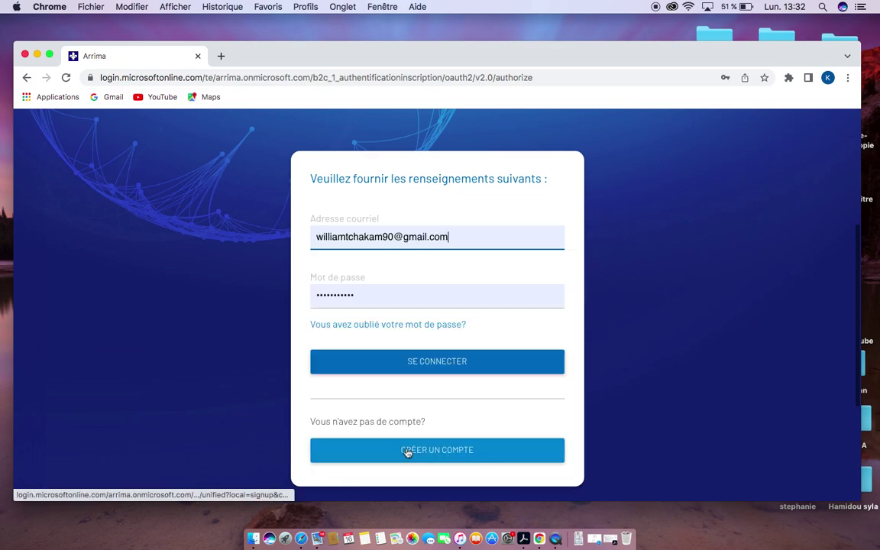
click(450, 363)
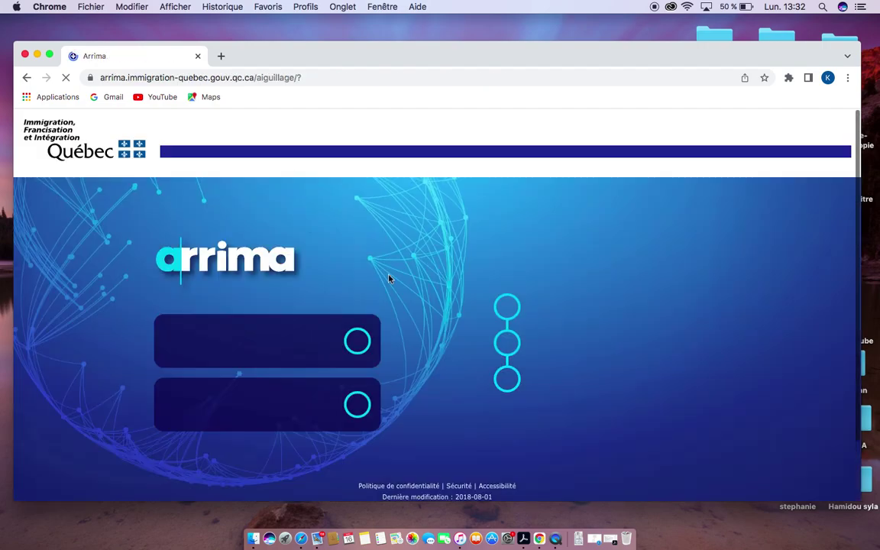
- Reopen the ARRIMA online services login and sign in with the prefilled credentials
click(359, 342)
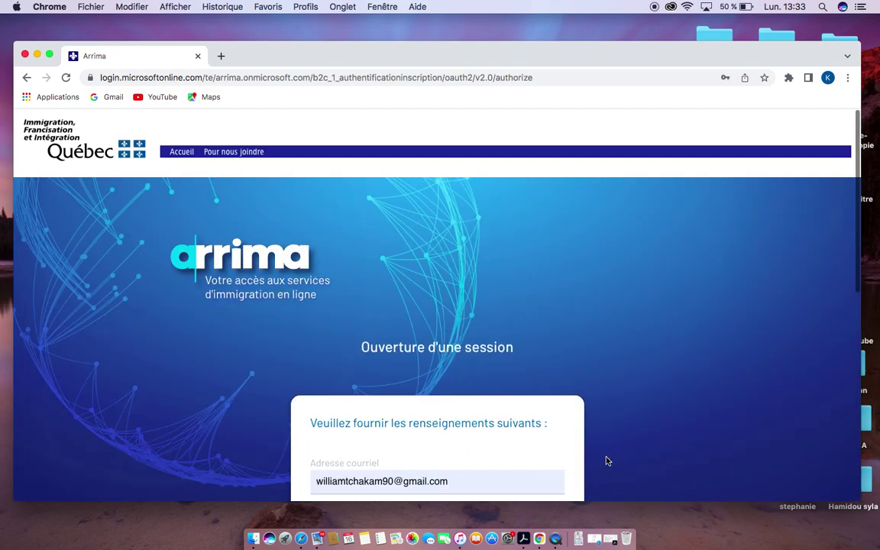
scroll(607, 460, down, 1)
scroll(607, 461, down, 5)
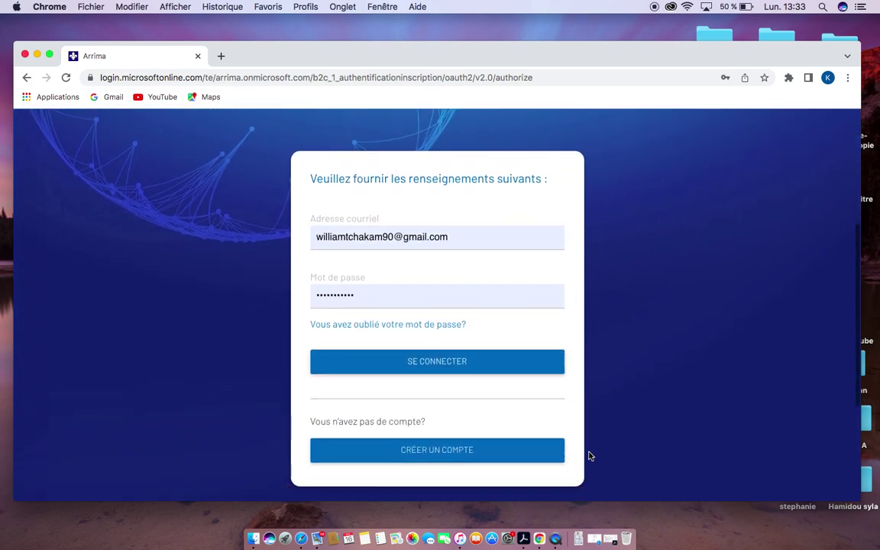
click(530, 361)
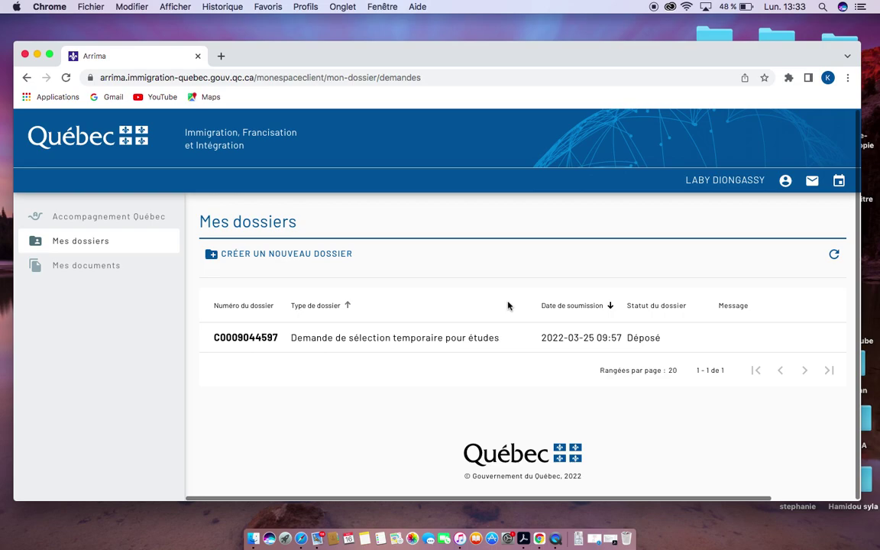
- Open the account's profile and review its identity, address and telephone sections
click(787, 182)
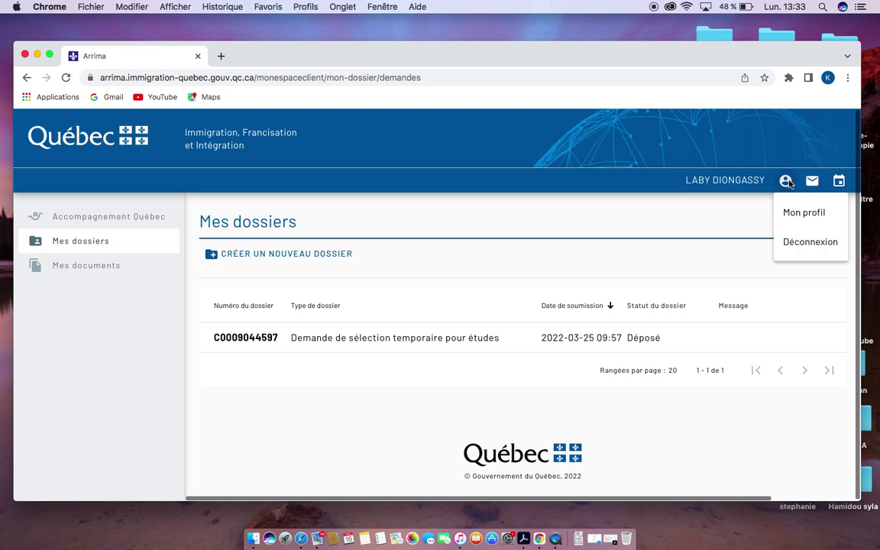
click(811, 222)
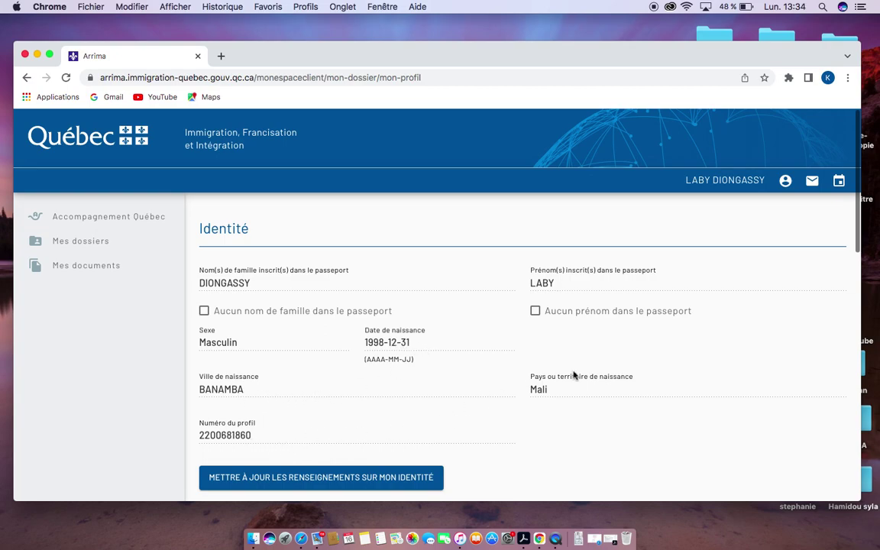
scroll(669, 447, down, 5)
scroll(668, 447, down, 2)
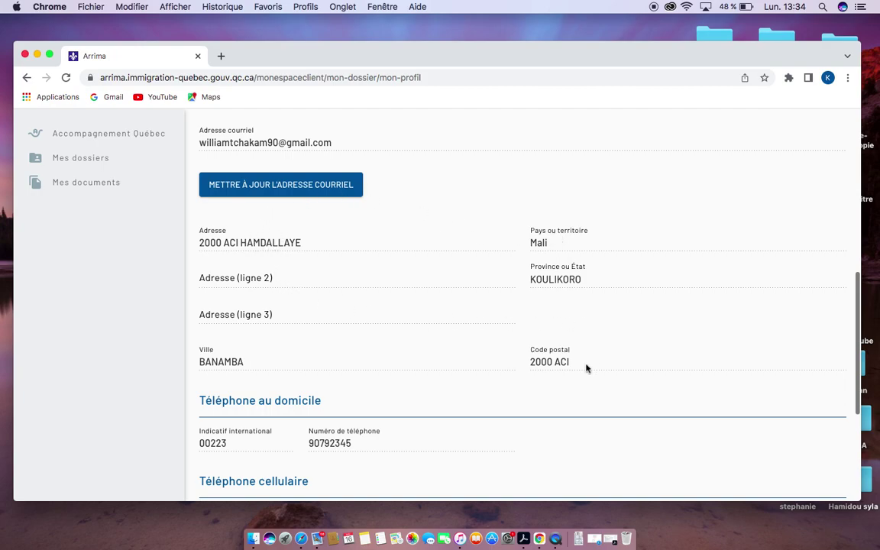
scroll(694, 394, down, 5)
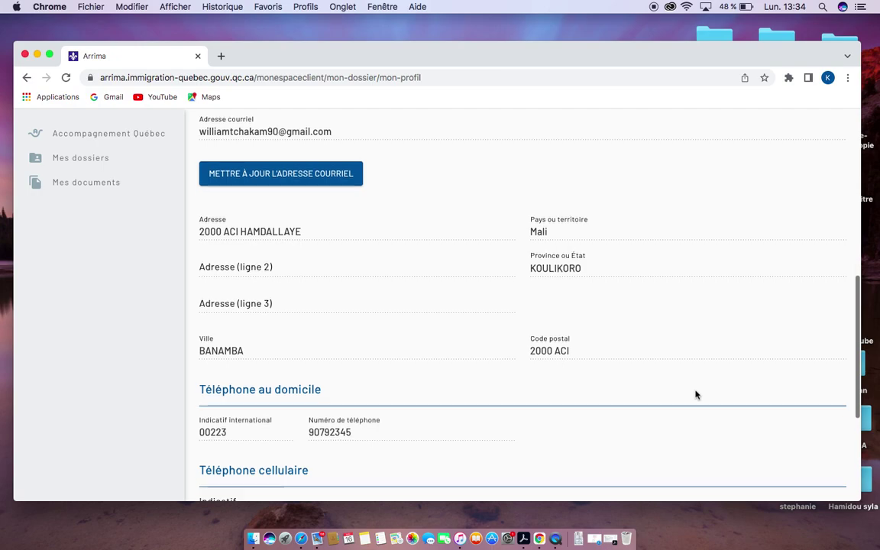
scroll(696, 394, down, 2)
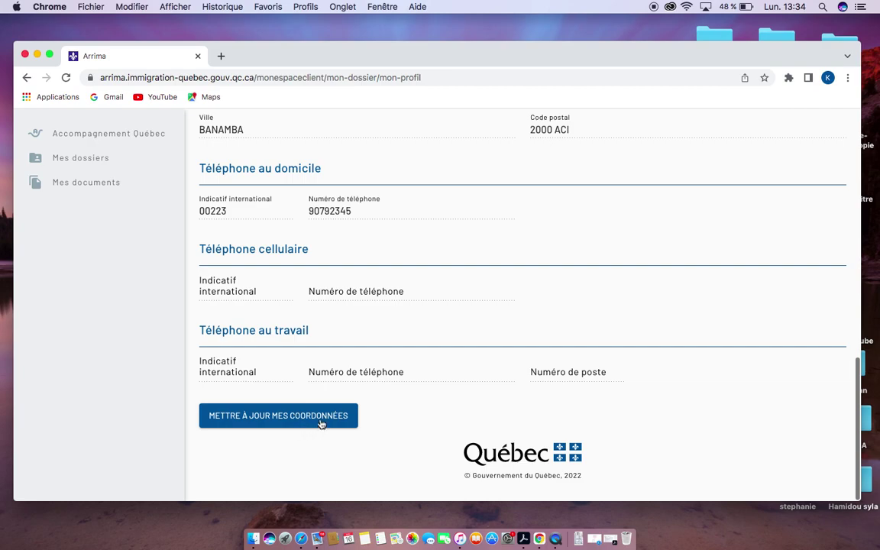
scroll(726, 429, up, 5)
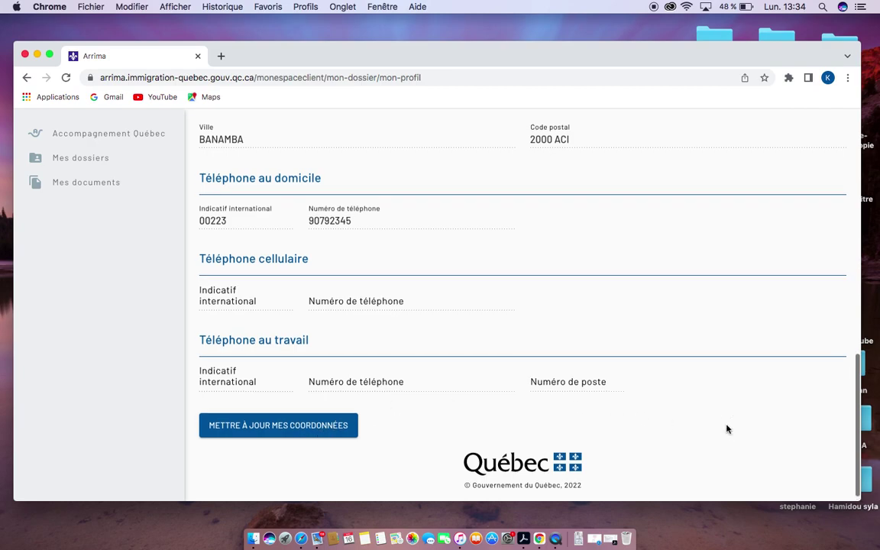
scroll(727, 429, up, 8)
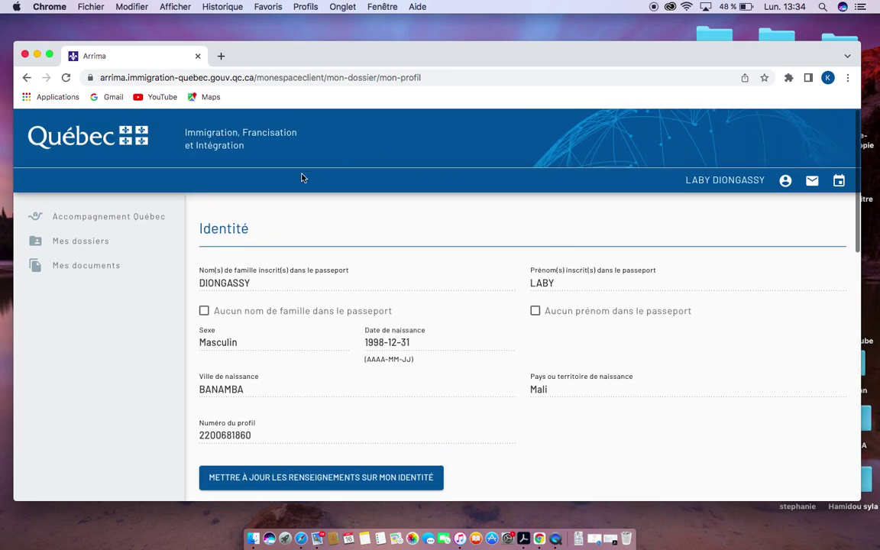
- Return to Mes dossiers and view all messages in the Centre des messages, then close it
click(88, 245)
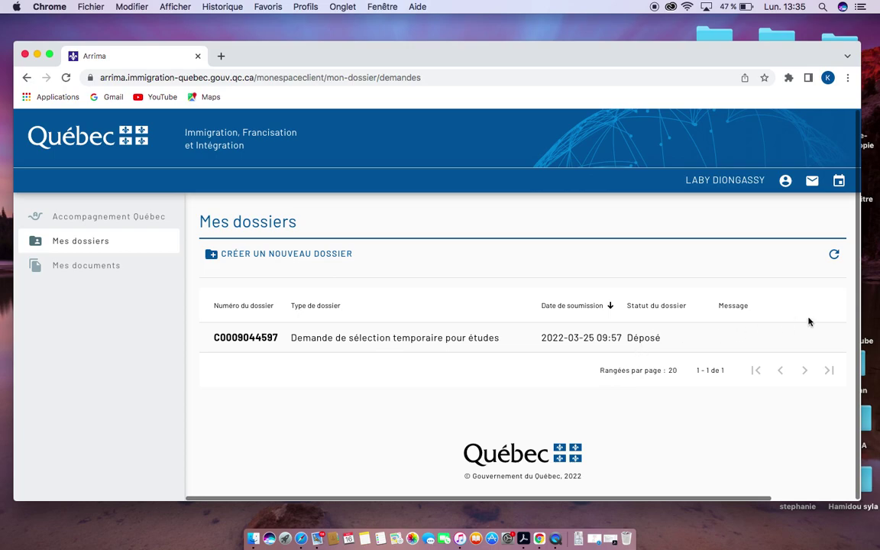
click(813, 181)
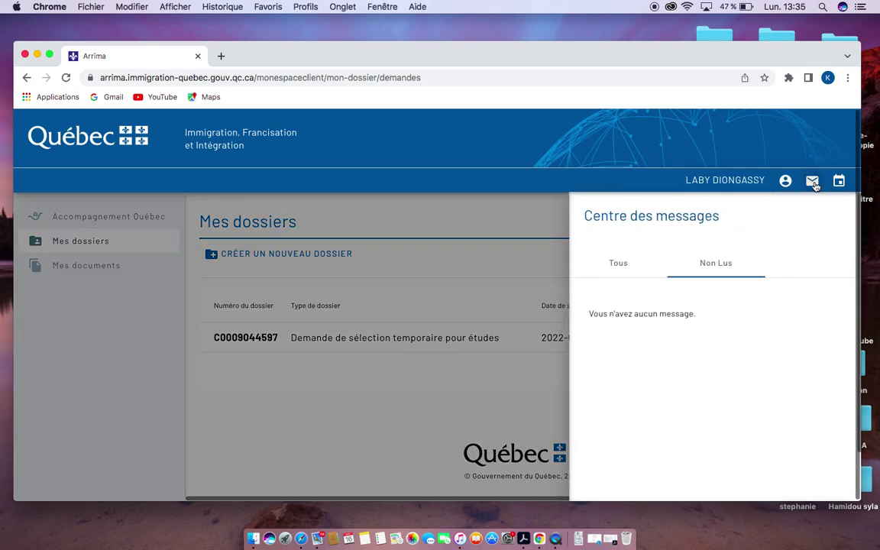
click(618, 273)
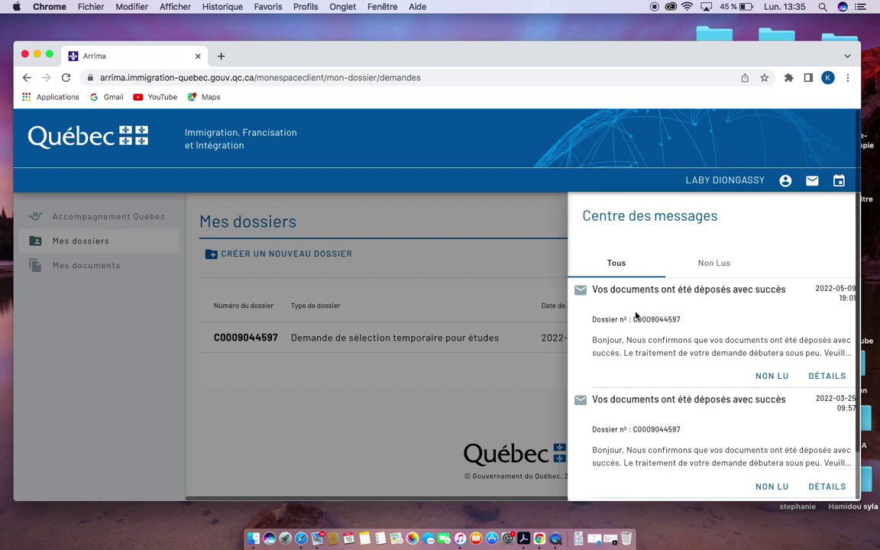
click(535, 226)
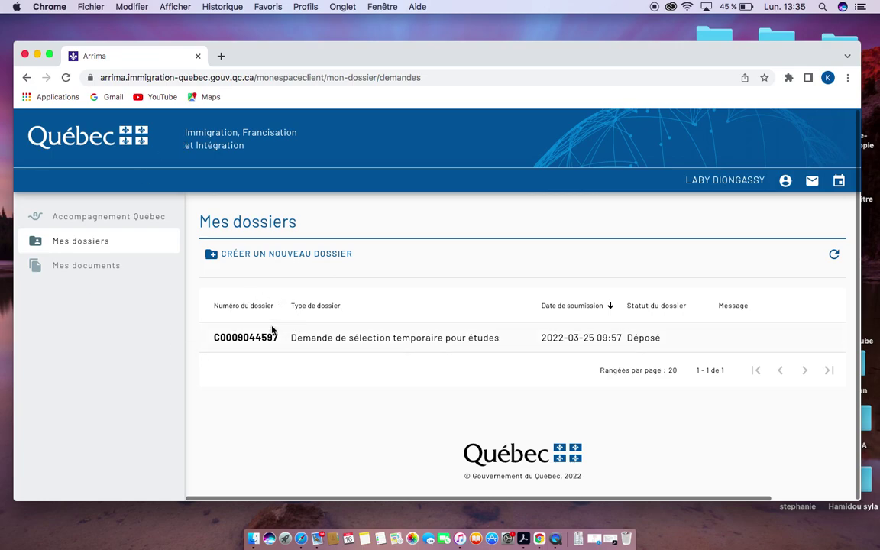
- Open the Récapitulatif PDF received on 2022-05-09 from Mes documents and read through its pages
click(75, 264)
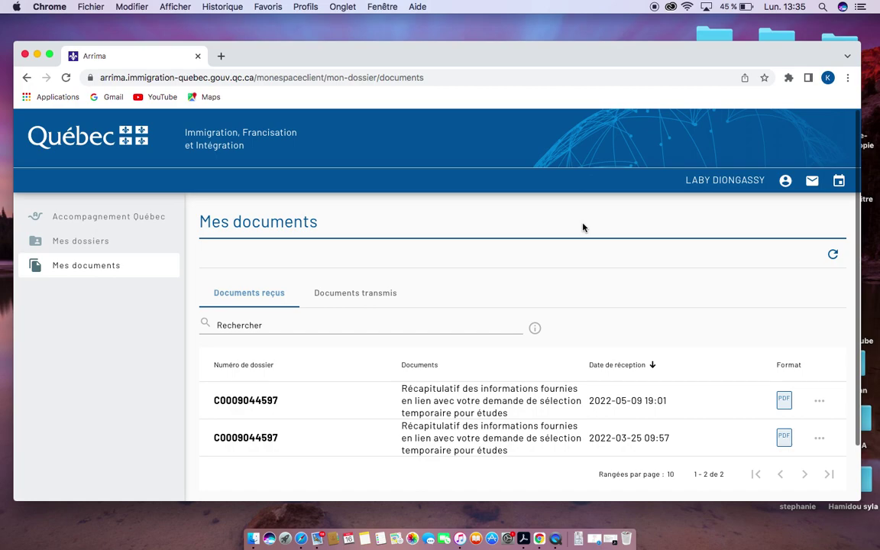
scroll(581, 228, down, 3)
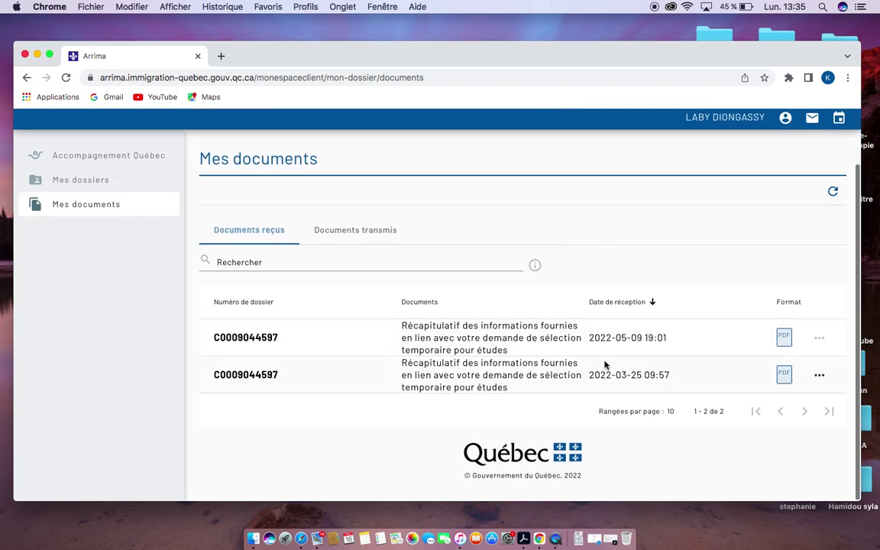
click(818, 338)
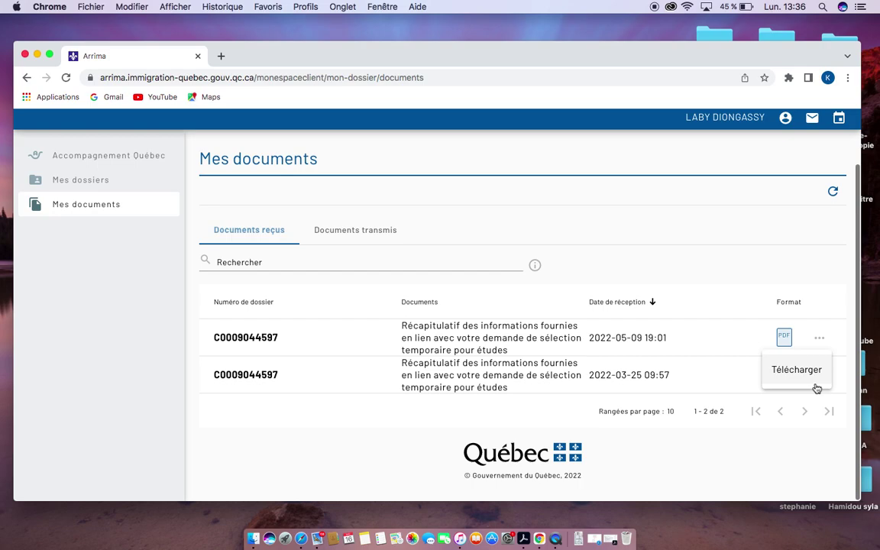
click(815, 386)
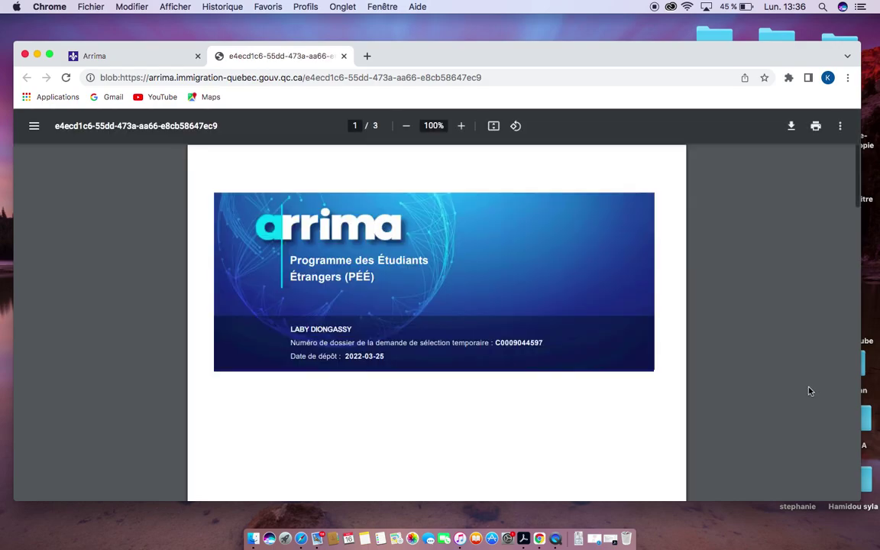
scroll(801, 371, down, 10)
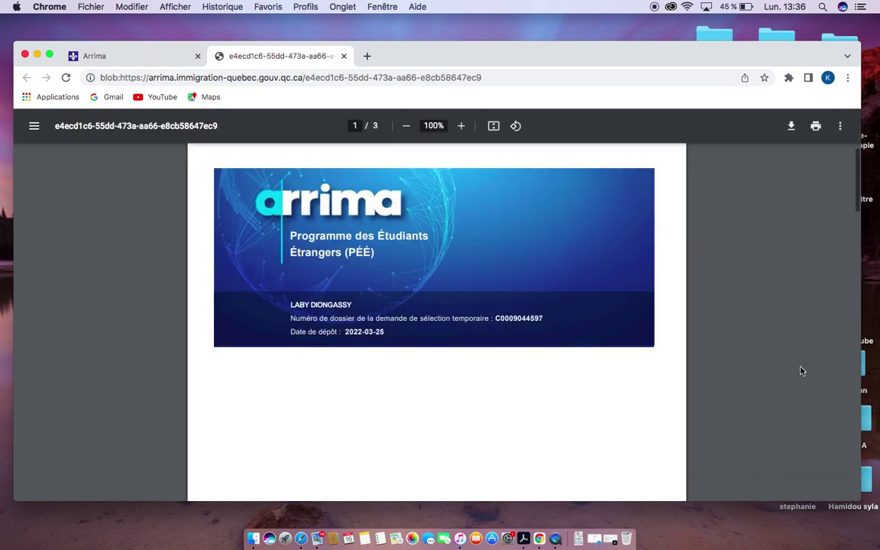
scroll(801, 370, down, 10)
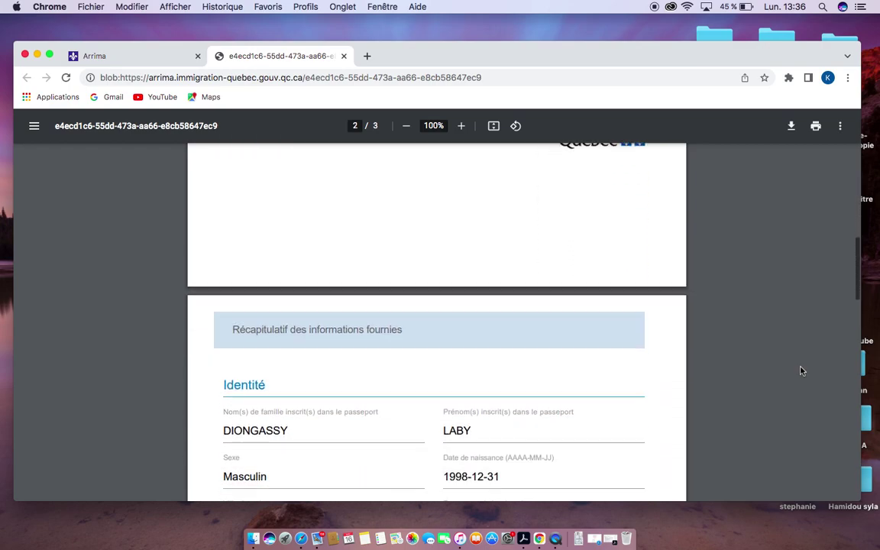
scroll(800, 371, down, 10)
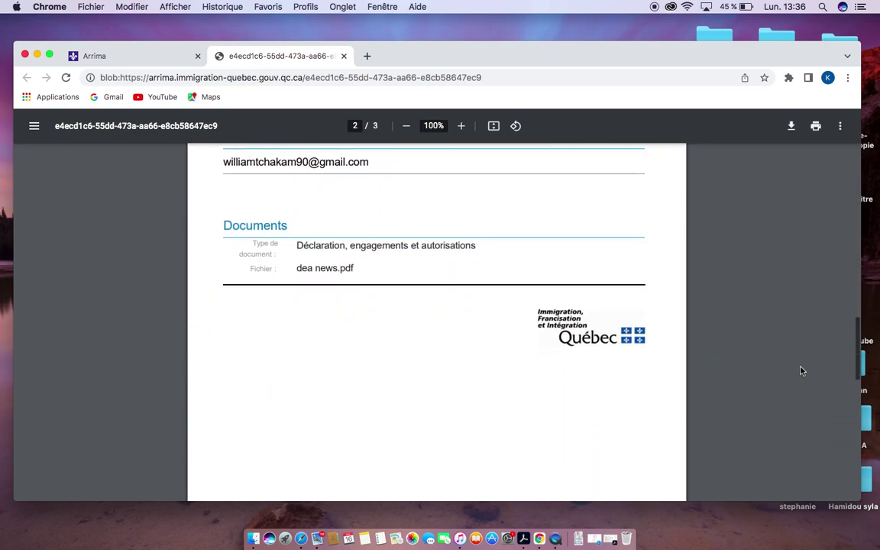
scroll(801, 371, down, 5)
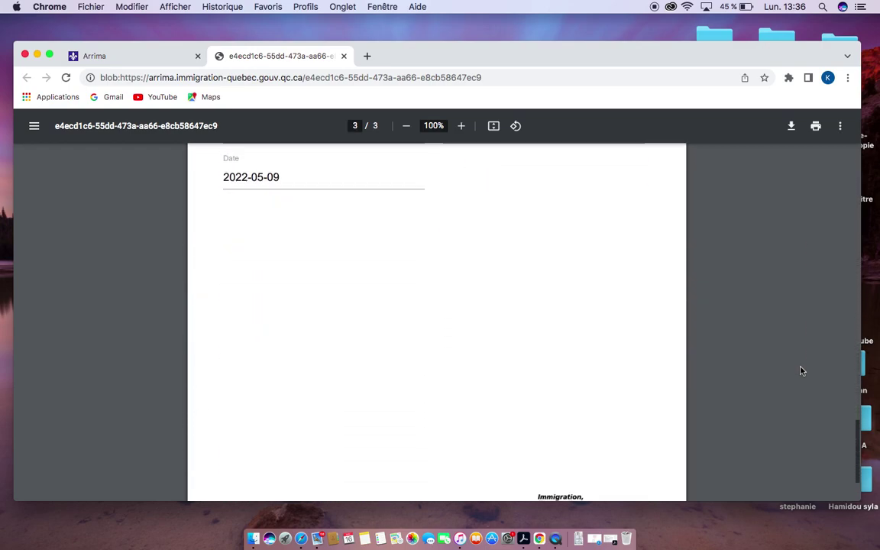
- Finish reviewing the Récapitulatif PDF and close it to return to the received documents in Mes documents
scroll(800, 370, up, 5)
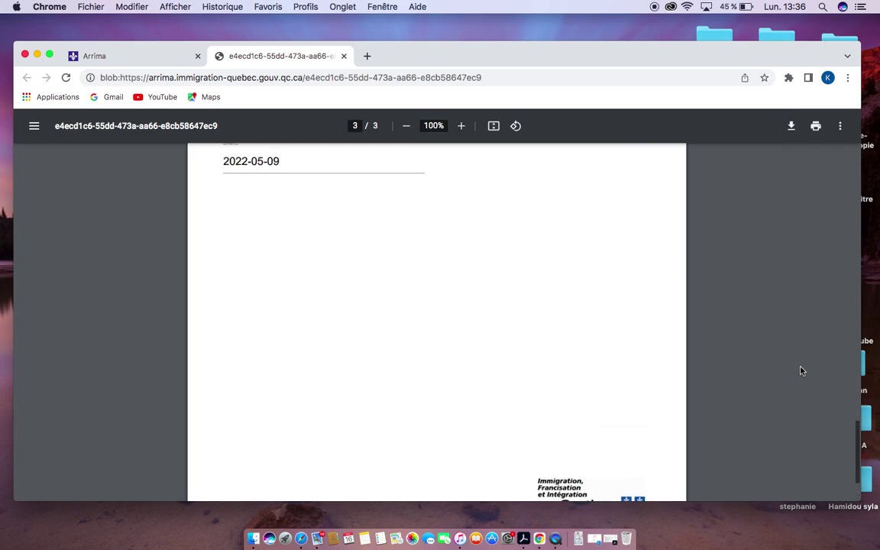
scroll(800, 370, up, 3)
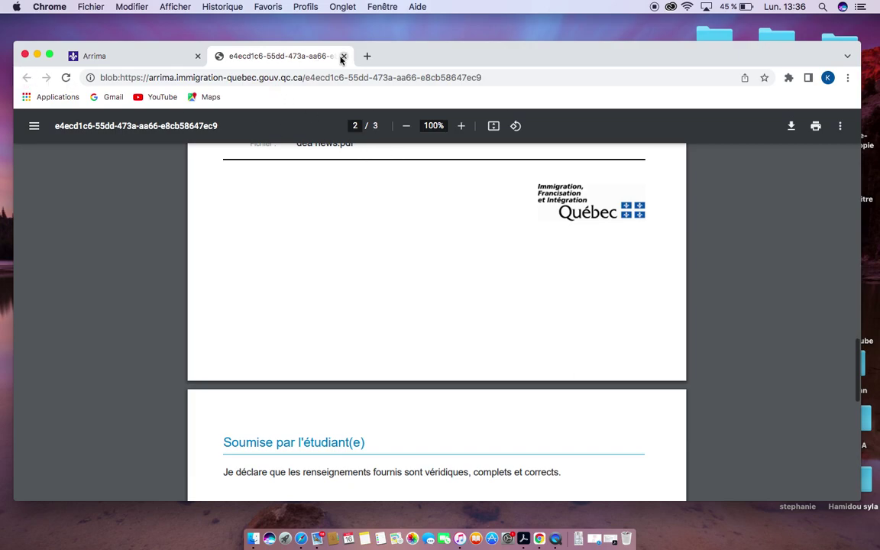
click(342, 57)
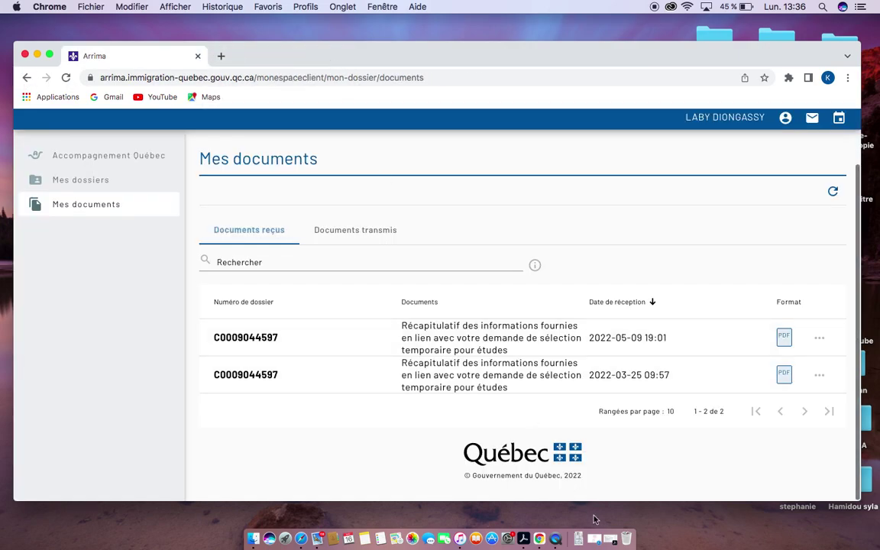
double_click(492, 337)
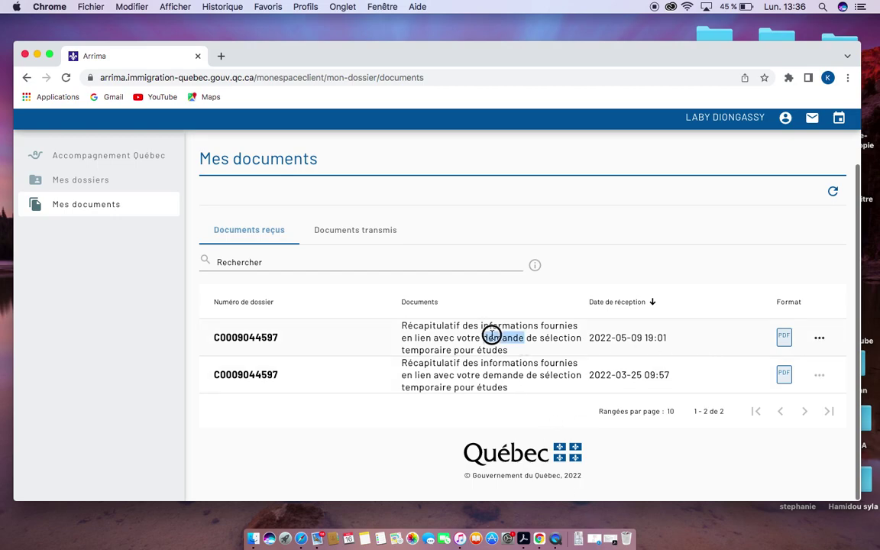
click(723, 477)
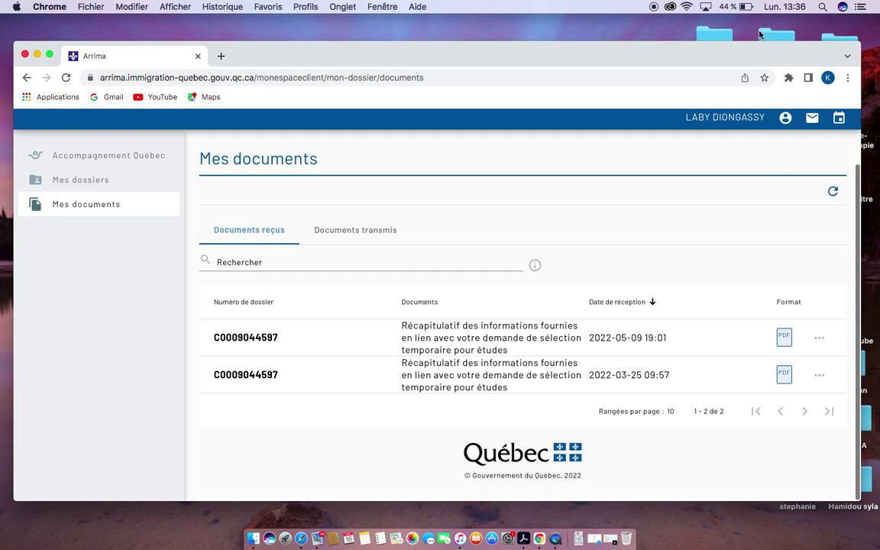
- Expand the browser window to full screen and look over the Documents reçus list
click(49, 56)
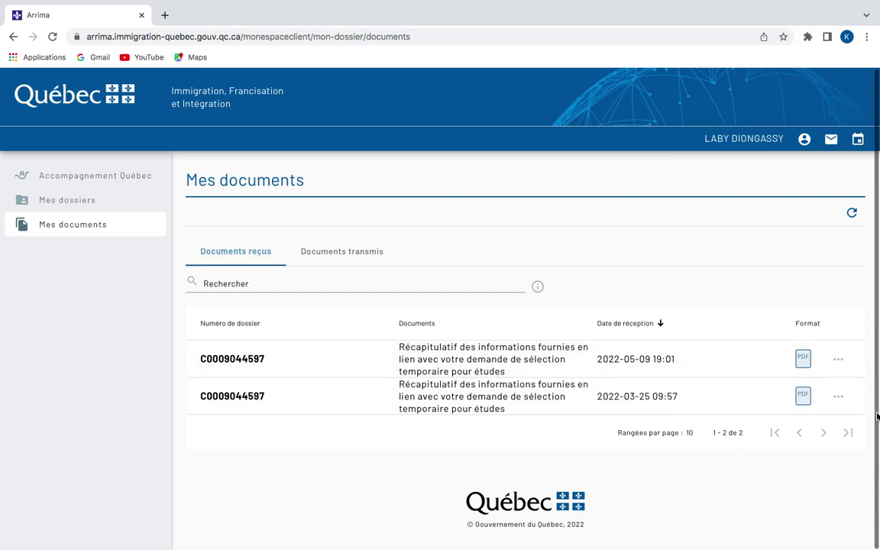
drag(877, 417, 874, 451)
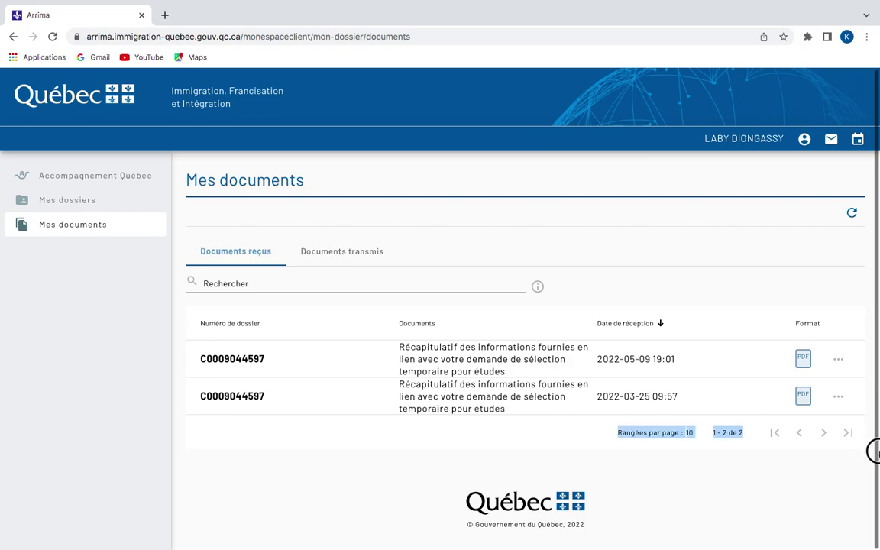
drag(773, 517, 661, 527)
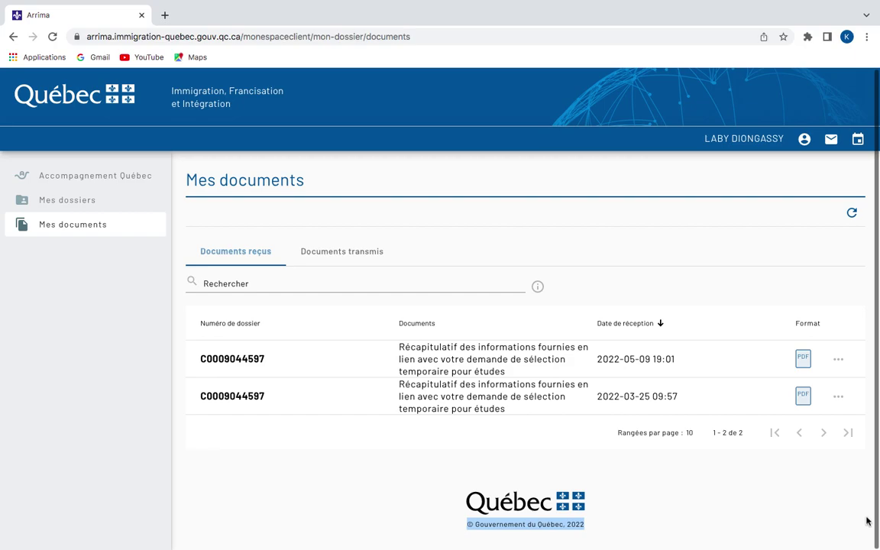
drag(864, 519, 752, 526)
drag(837, 495, 757, 500)
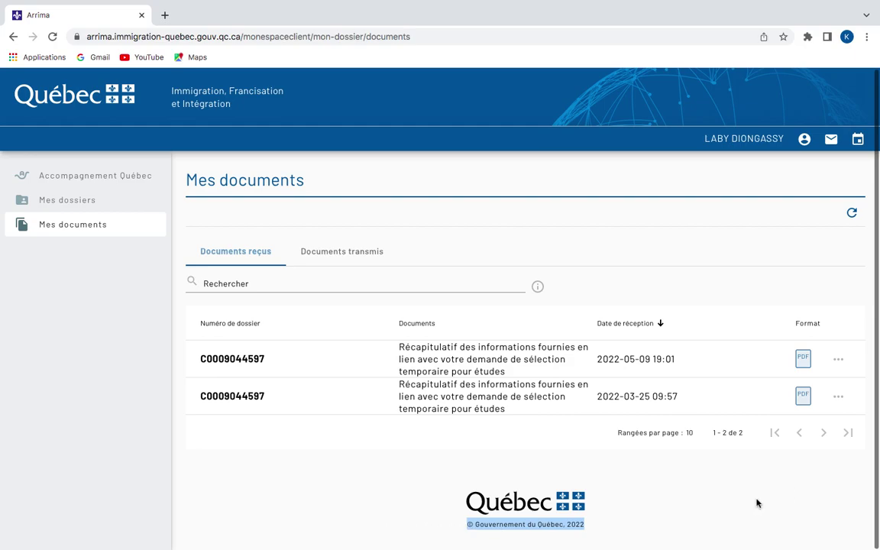
- Open the Déclaration, engagements et autorisations PDF sent on 2022-05-09 from Documents transmis, view it and close it
click(314, 255)
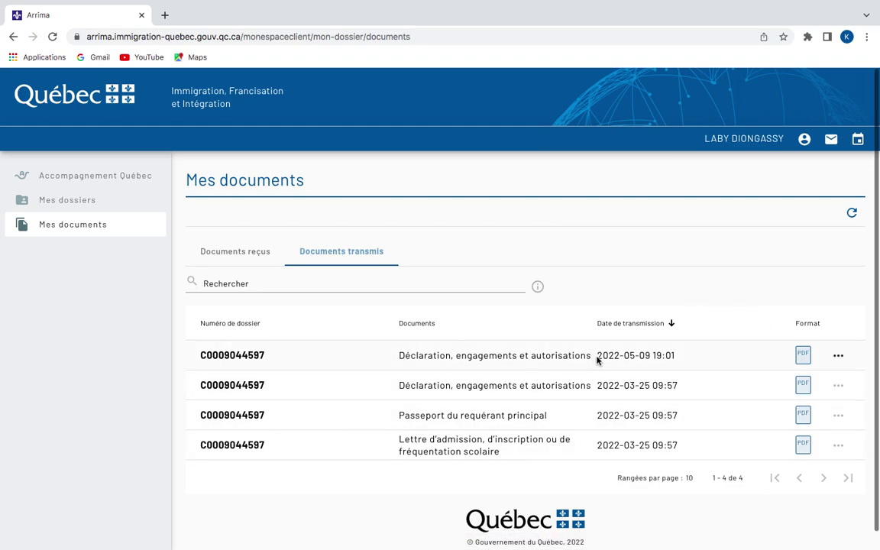
click(837, 356)
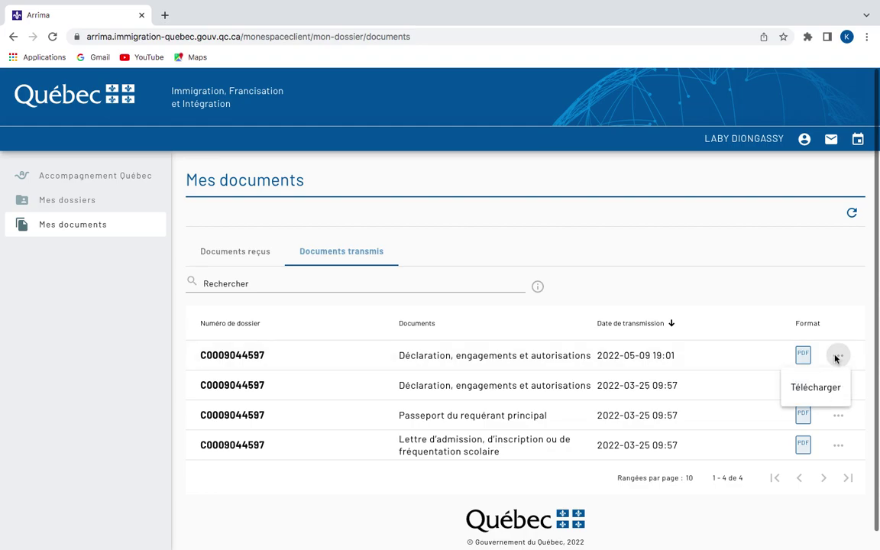
click(816, 388)
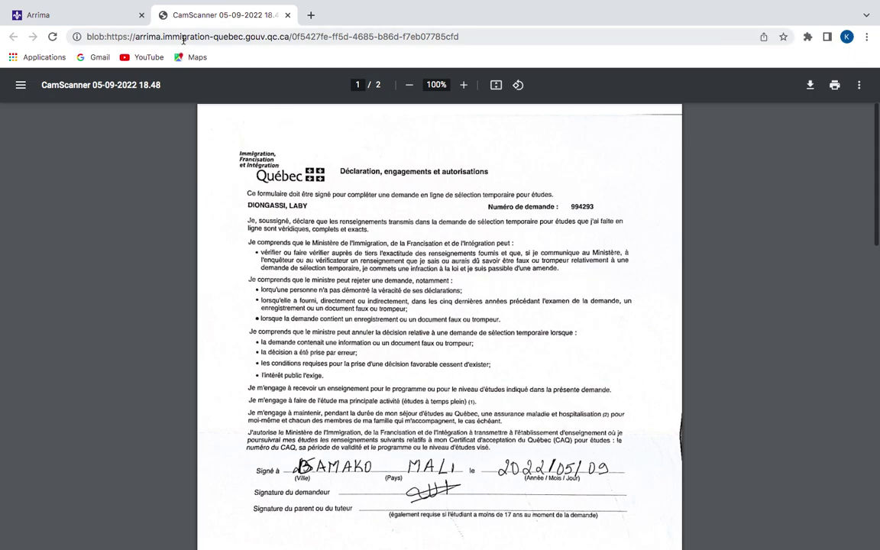
click(52, 37)
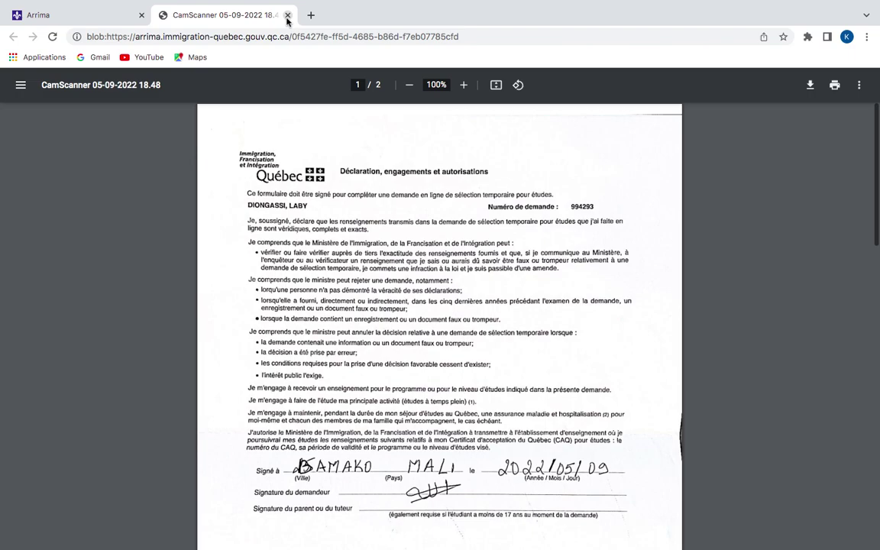
click(287, 15)
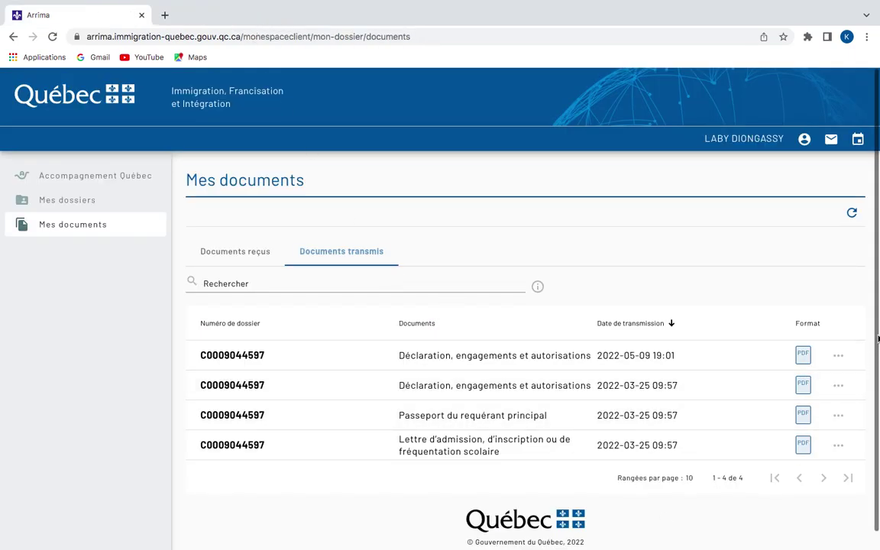
- Examine the Documents transmis list, including the declarations, passport and admission letter, down to the end of the page
drag(875, 336, 795, 522)
click(795, 523)
scroll(795, 523, down, 1)
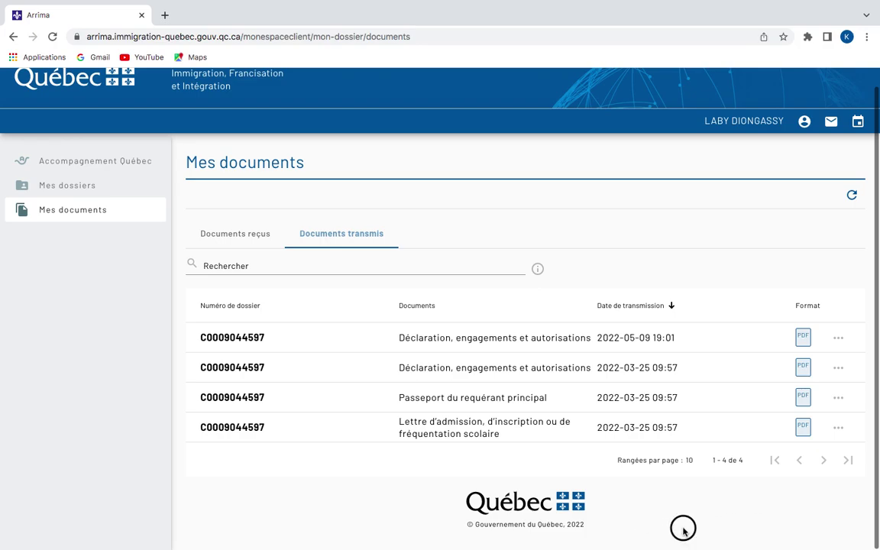
drag(683, 528, 673, 507)
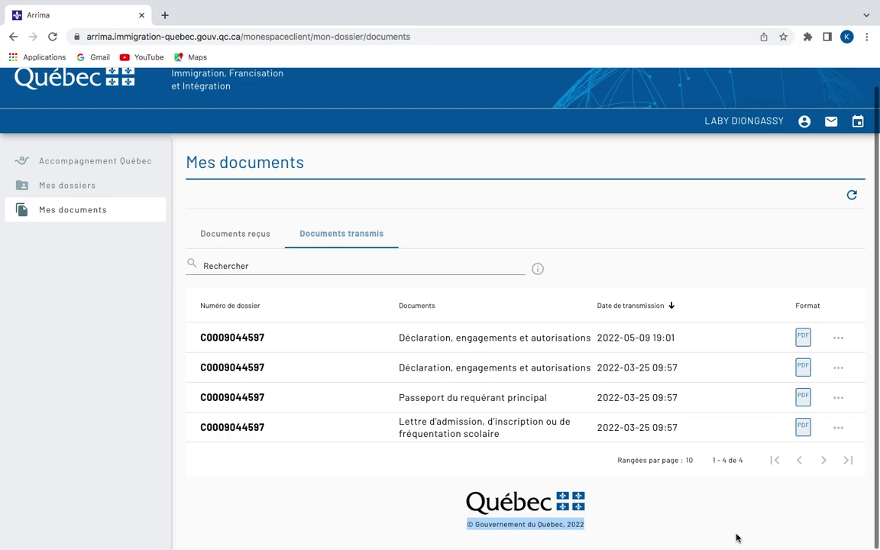
mouse_move(709, 547)
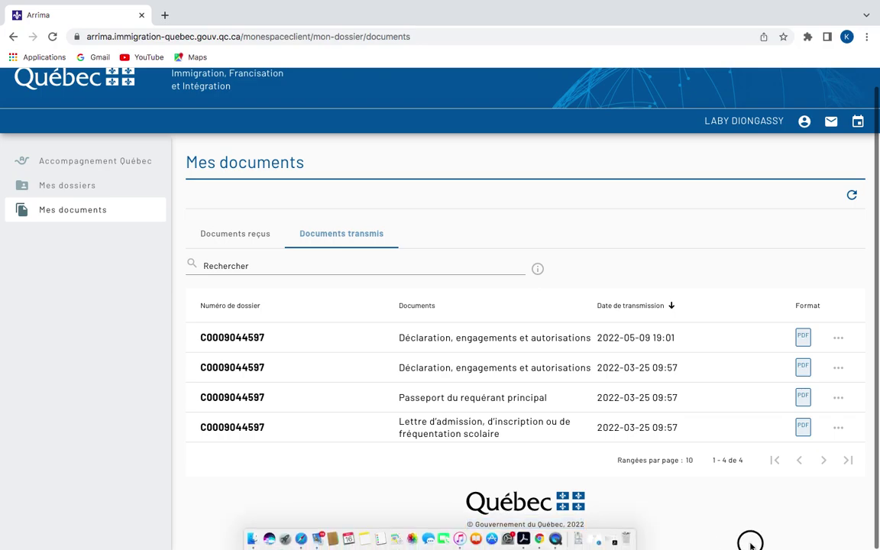
mouse_move(289, 58)
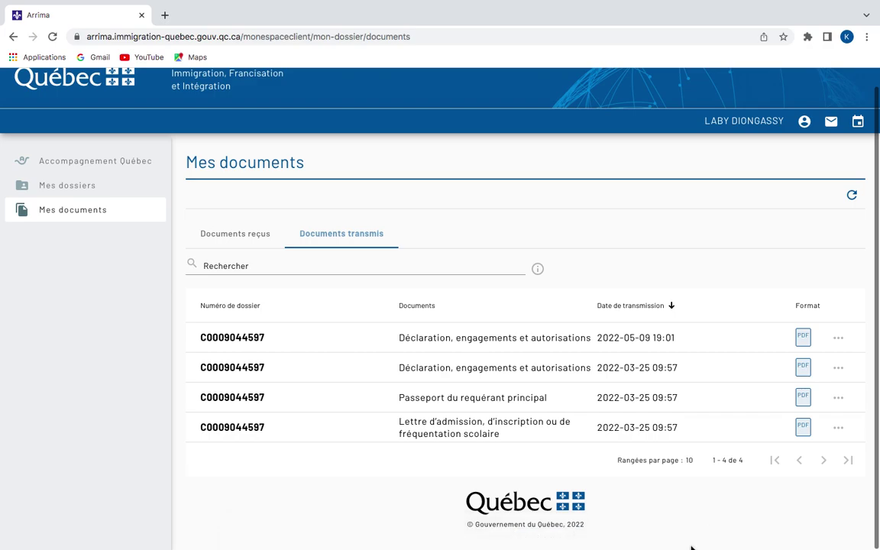
drag(691, 546, 801, 533)
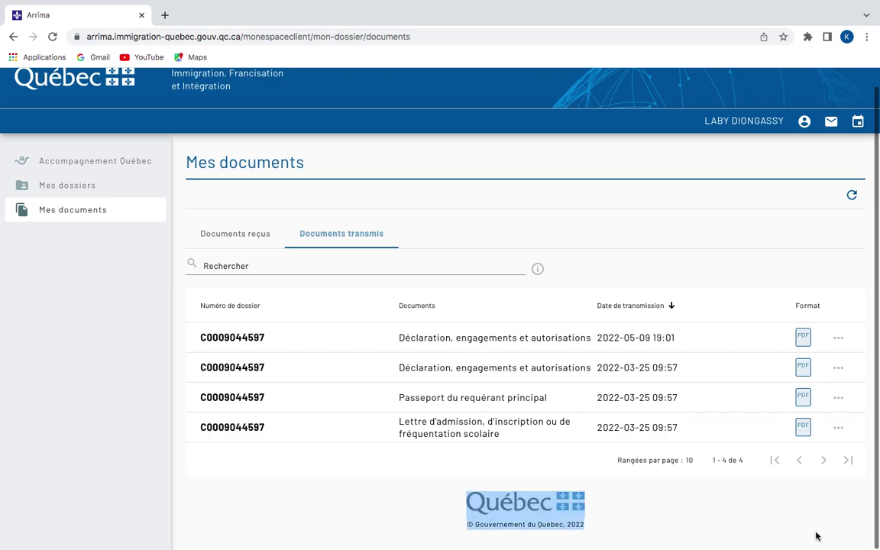
drag(819, 532, 780, 530)
- Check Documents reçus once more, then return to the Documents transmis list
click(237, 240)
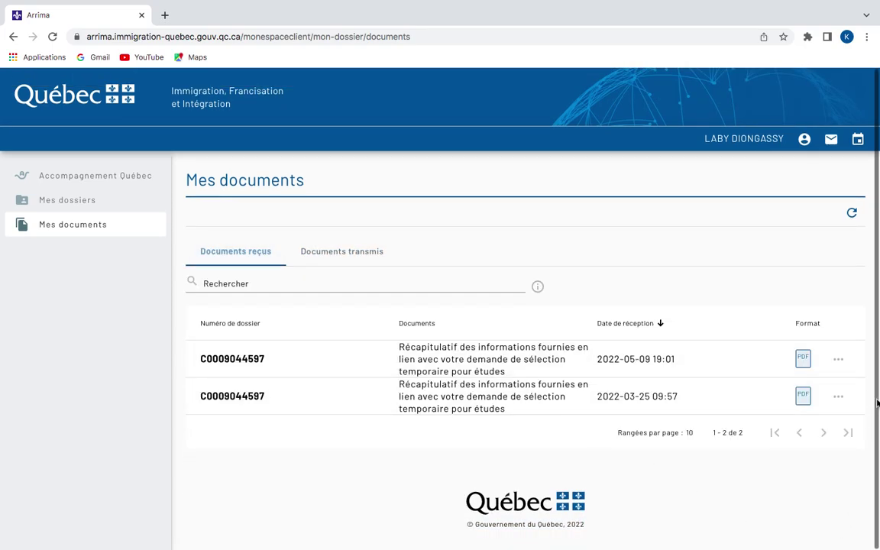
drag(877, 399, 878, 425)
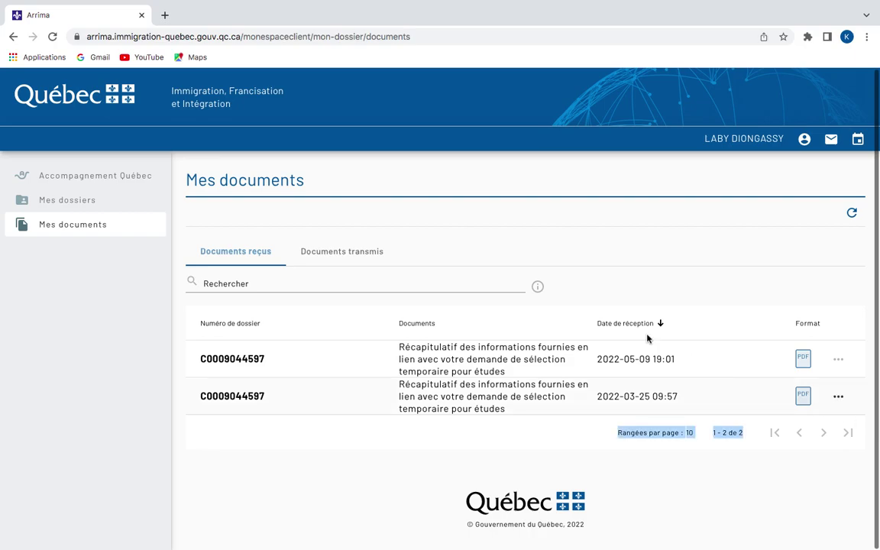
click(365, 255)
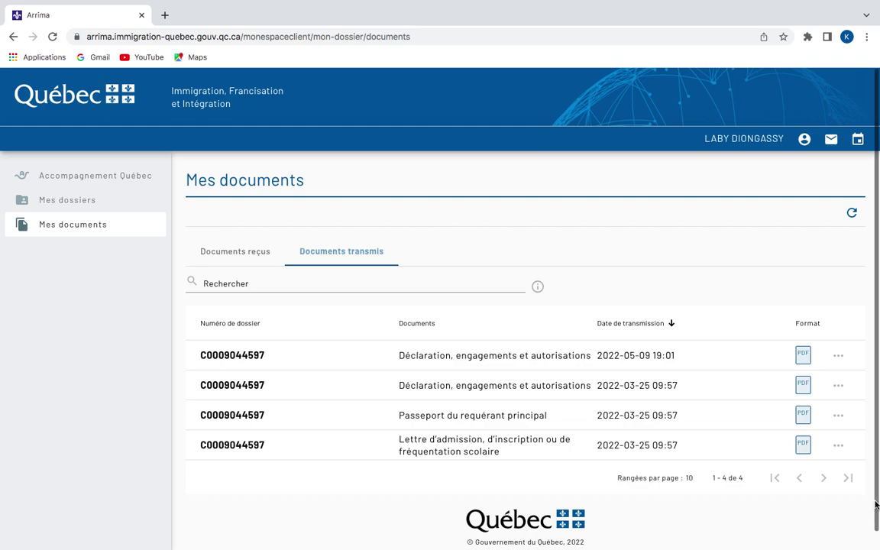
drag(877, 504, 849, 524)
mouse_move(694, 547)
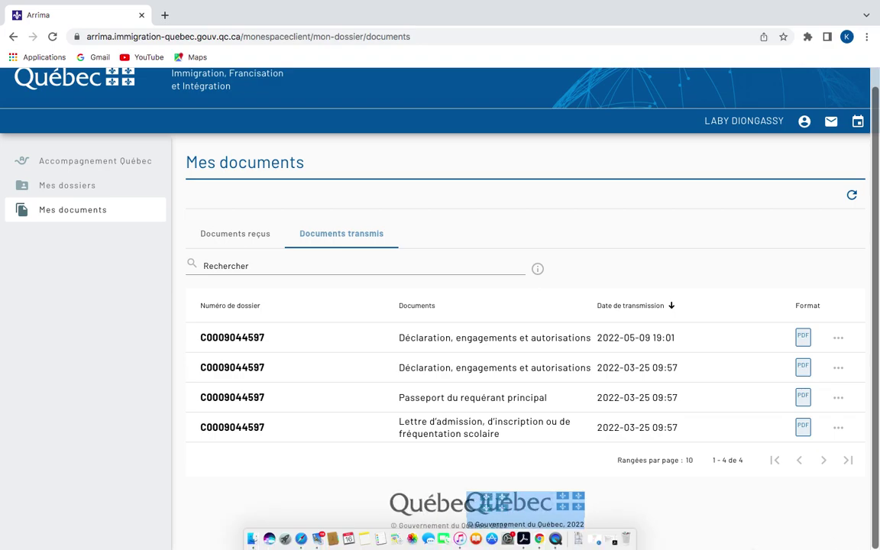
- Take the browser window out of full screen and make it taller to view the whole Documents transmis list
mouse_move(4, 3)
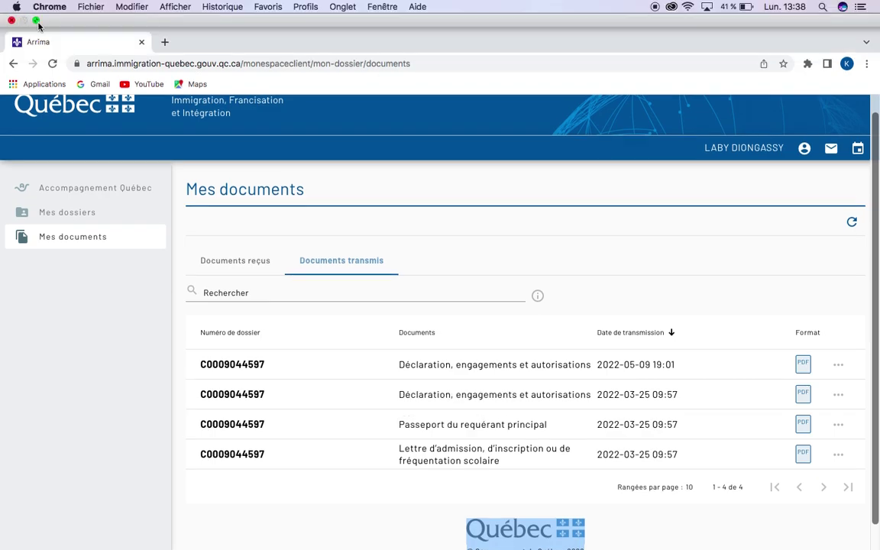
click(35, 21)
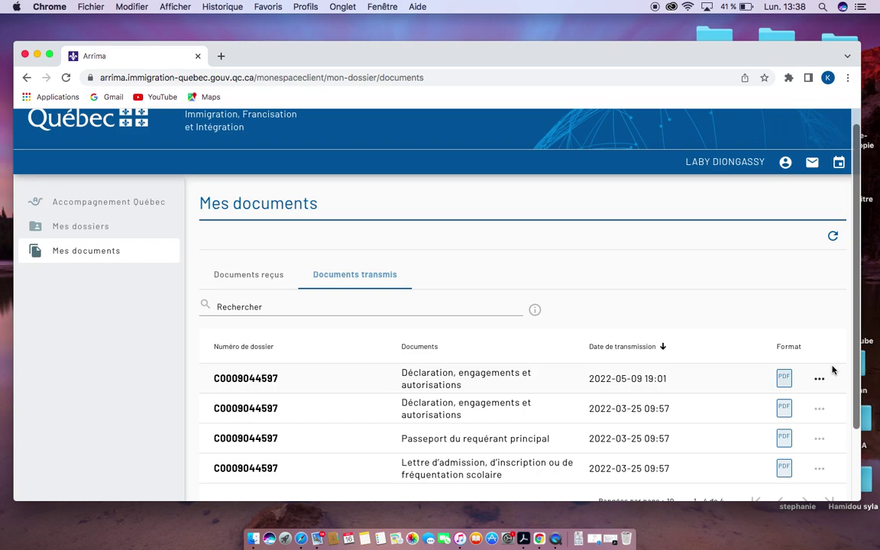
scroll(832, 370, down, 1)
scroll(833, 370, down, 3)
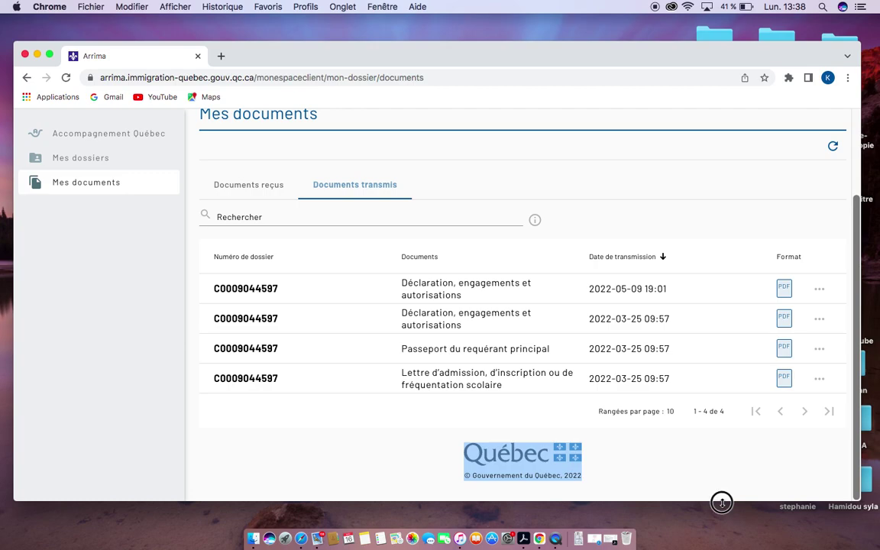
drag(722, 503, 720, 532)
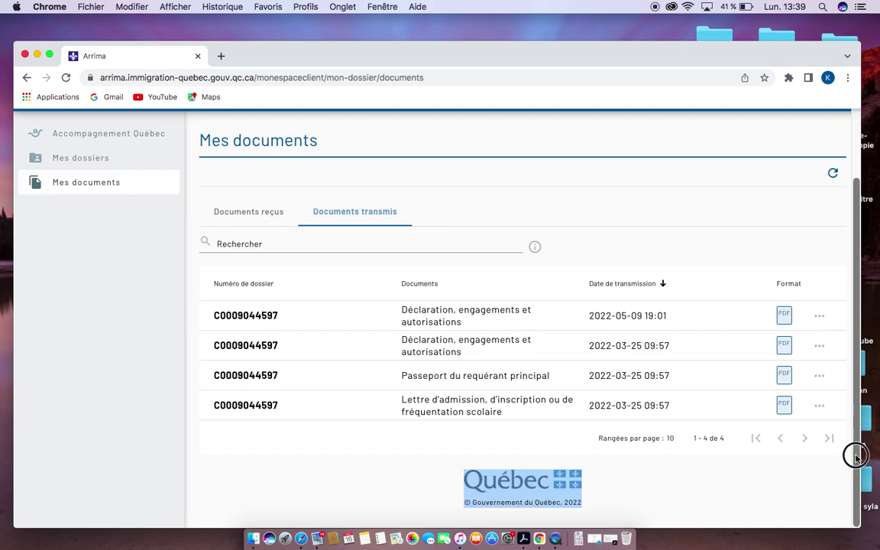
drag(857, 458, 856, 425)
drag(857, 416, 854, 524)
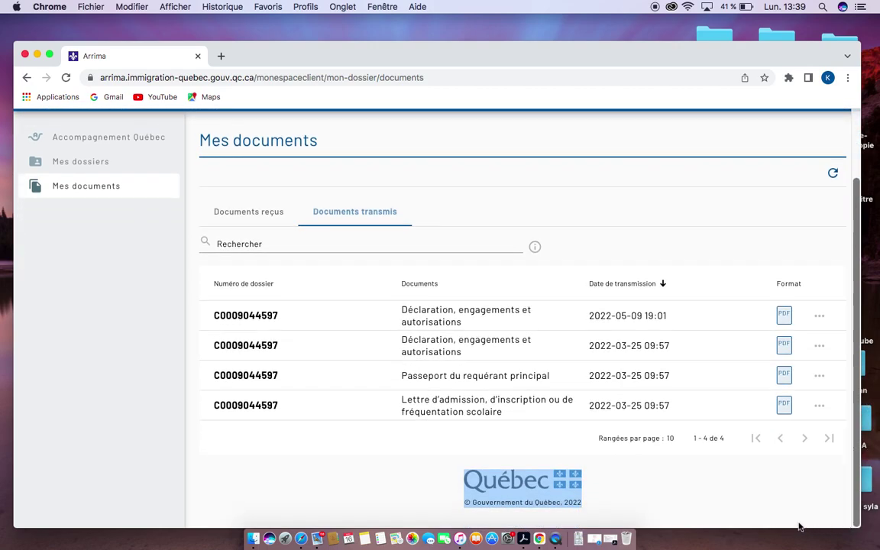
mouse_move(747, 521)
mouse_down()
mouse_move(822, 513)
mouse_move(733, 513)
mouse_up()
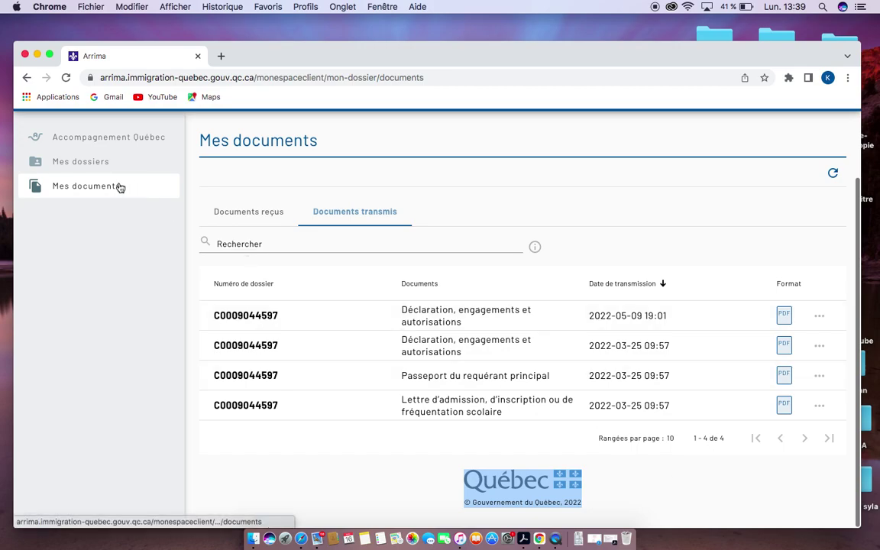
- Open Mes dossiers and expand the browser window to full screen
click(103, 163)
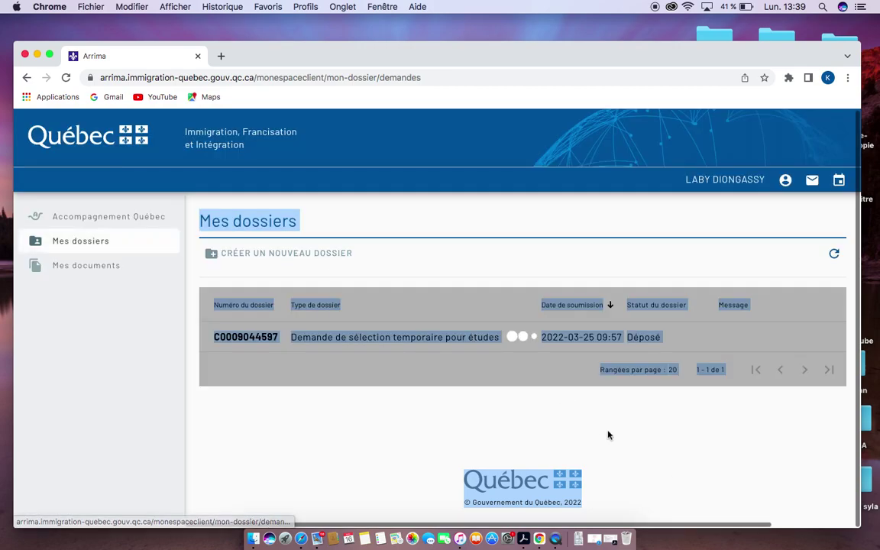
click(802, 476)
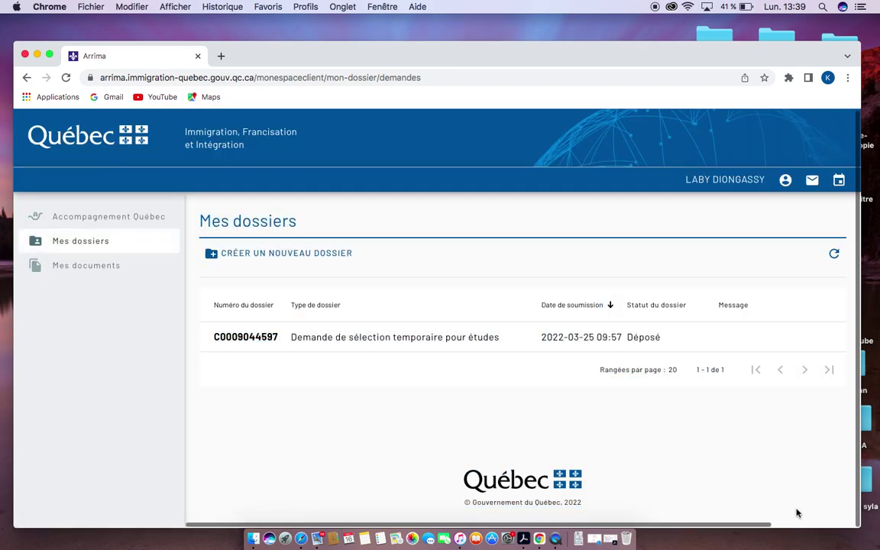
mouse_move(740, 525)
mouse_down()
mouse_move(807, 521)
mouse_move(741, 529)
mouse_up()
click(48, 55)
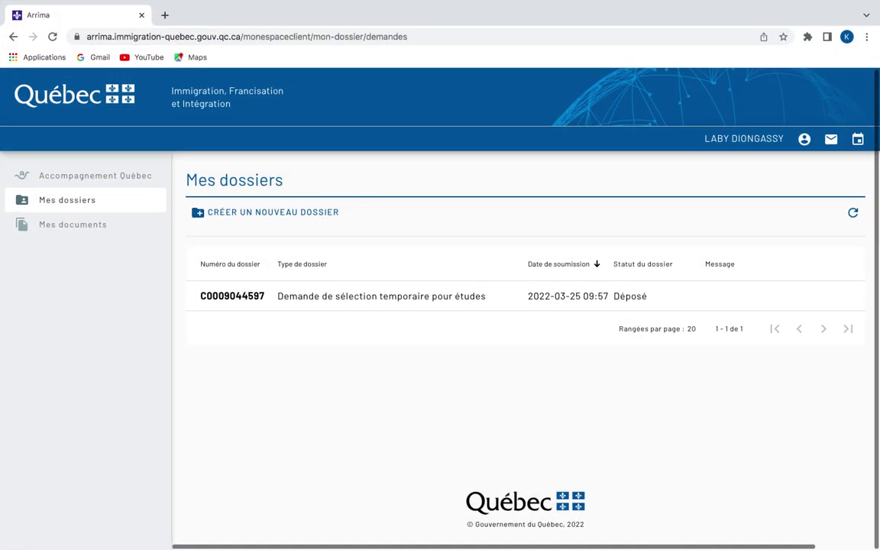
- Bring the far end of the Demande de sélection temporaire pour études row into view, including its options control
mouse_move(718, 547)
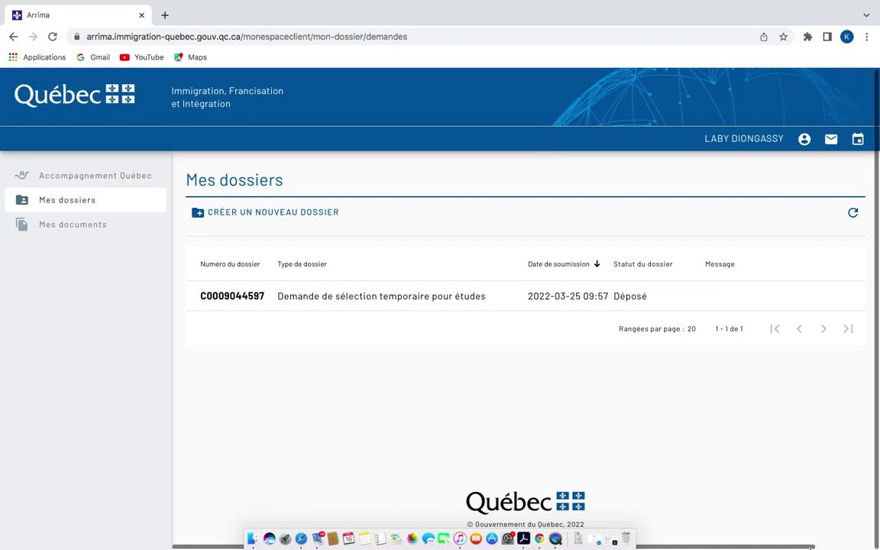
double_click(796, 499)
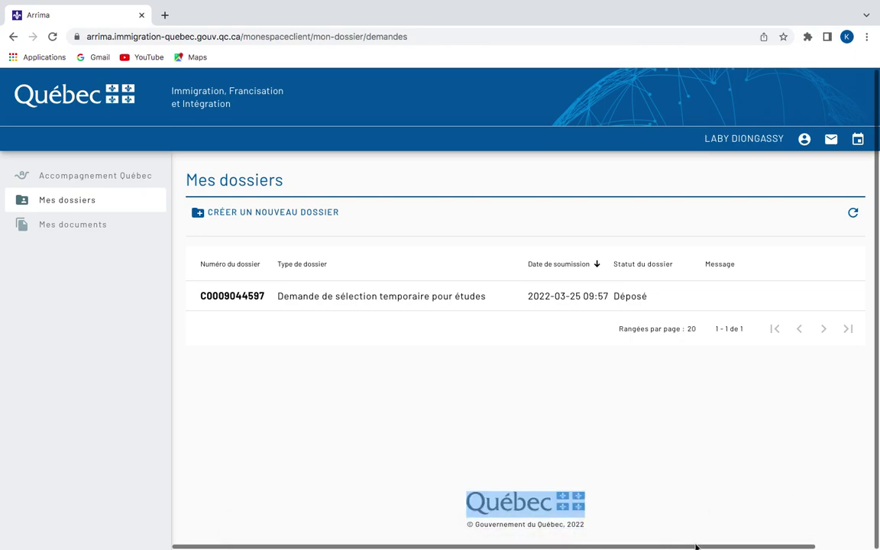
drag(697, 547, 674, 546)
click(688, 547)
drag(688, 544, 756, 541)
drag(809, 544, 876, 545)
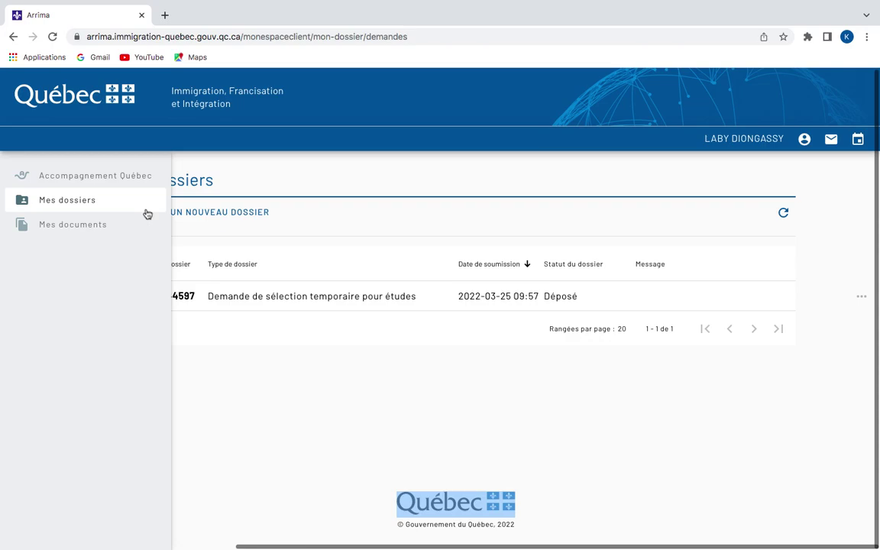
- Start updating the Demande de sélection temporaire pour études file with Mettre à jour mon dossier
mouse_move(739, 549)
click(862, 299)
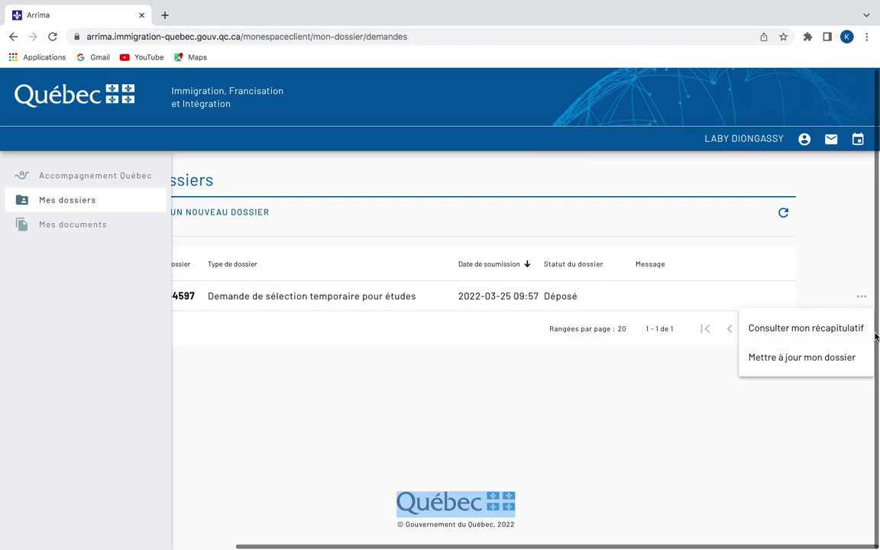
click(826, 370)
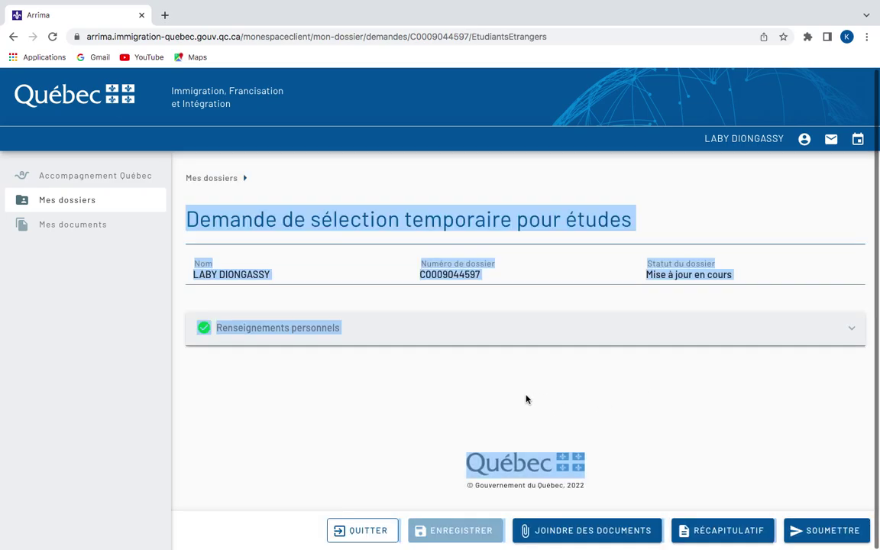
- Open Joindre des documents and view its file chooser, then exit both without attaching a file
click(625, 533)
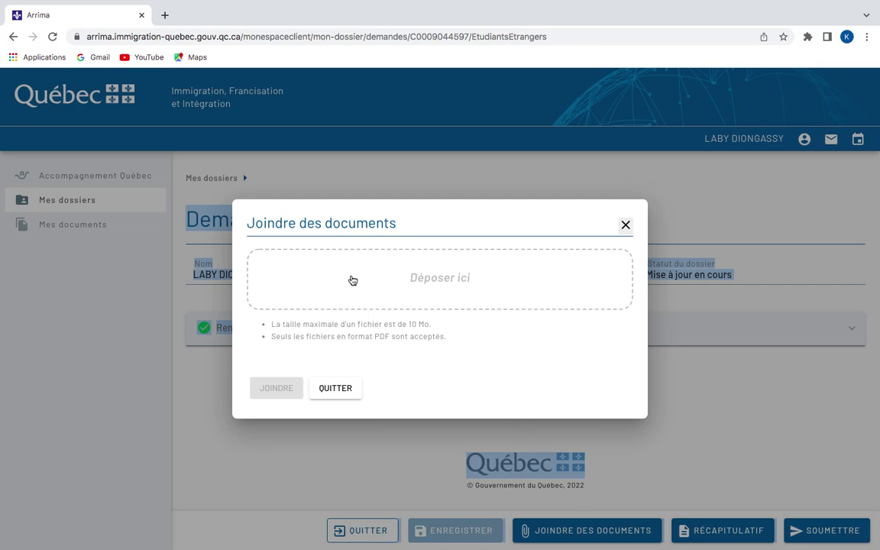
click(352, 281)
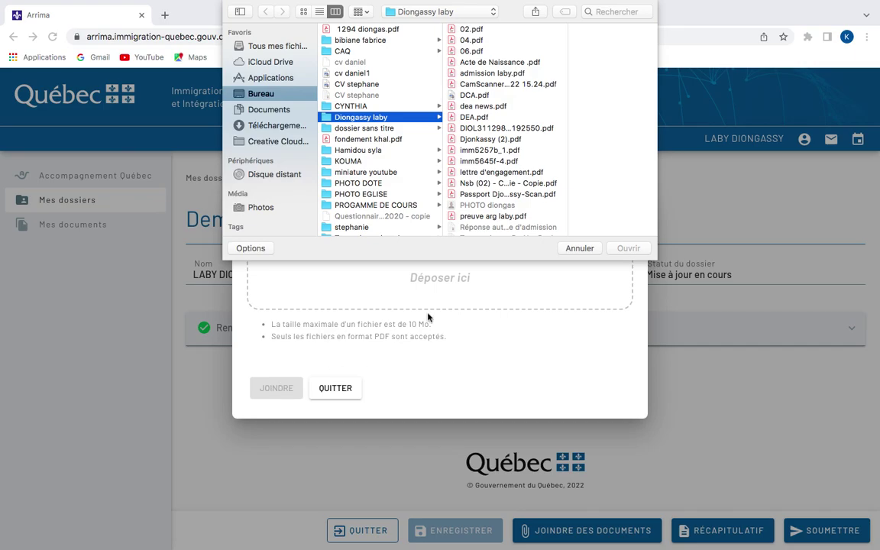
click(582, 248)
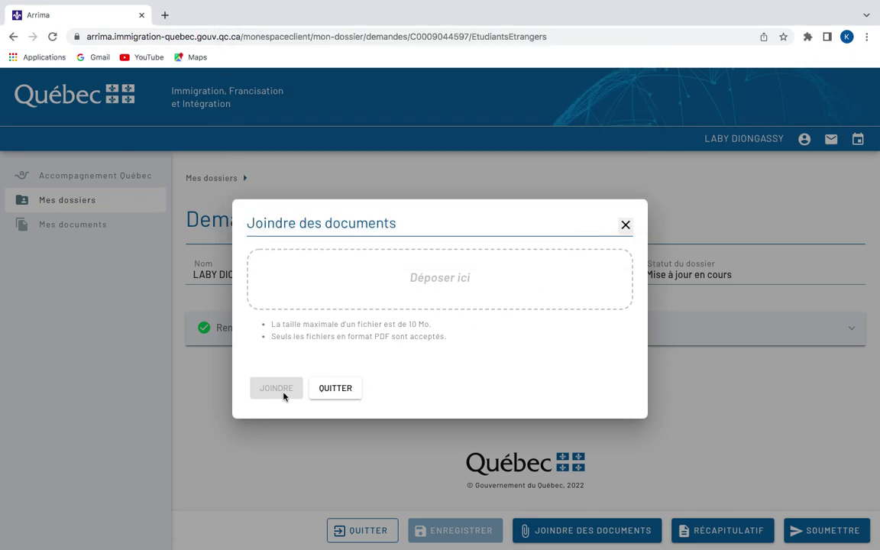
click(329, 388)
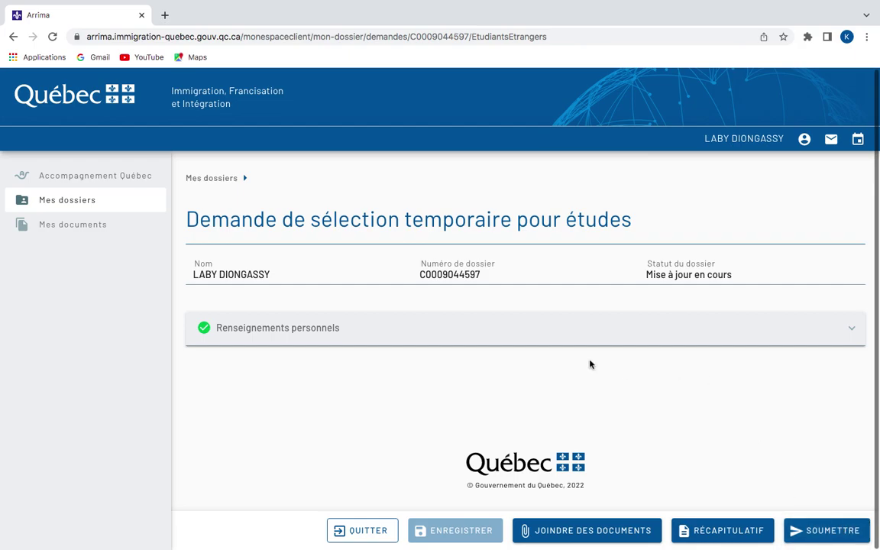
- Return to Mes dossiers and cancel the ongoing update of the Demande de sélection temporaire pour études file
click(69, 224)
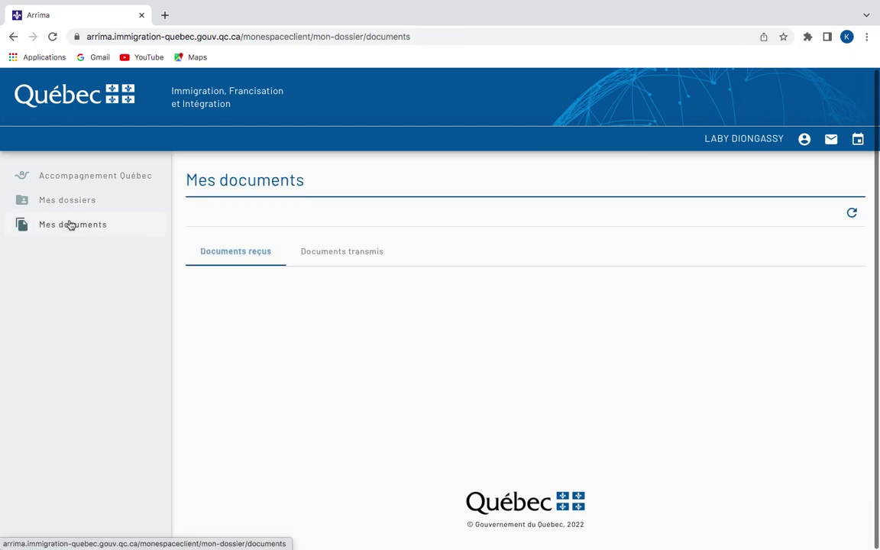
click(76, 200)
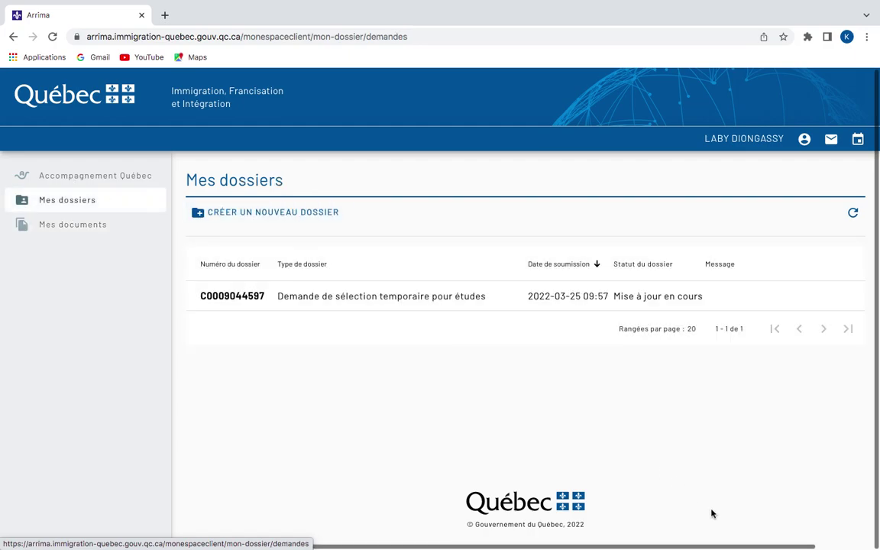
mouse_move(732, 547)
drag(732, 548, 850, 535)
click(812, 546)
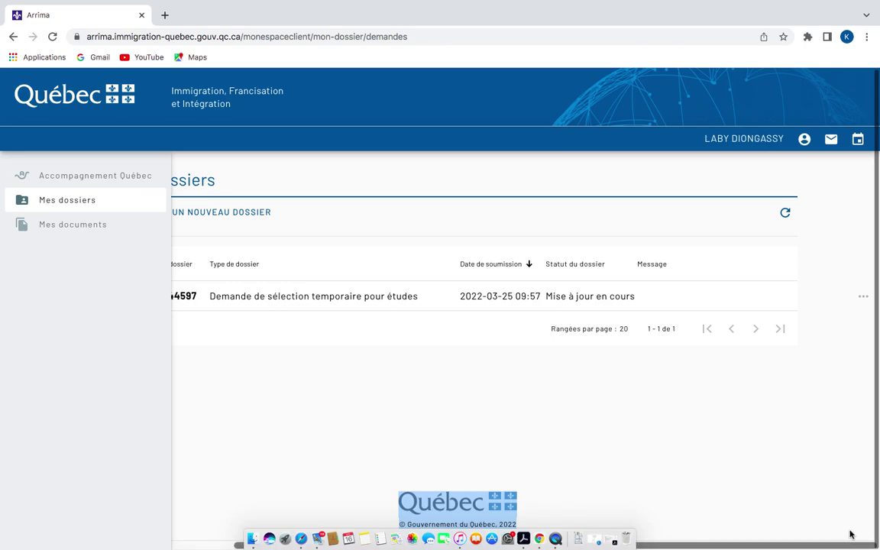
click(864, 298)
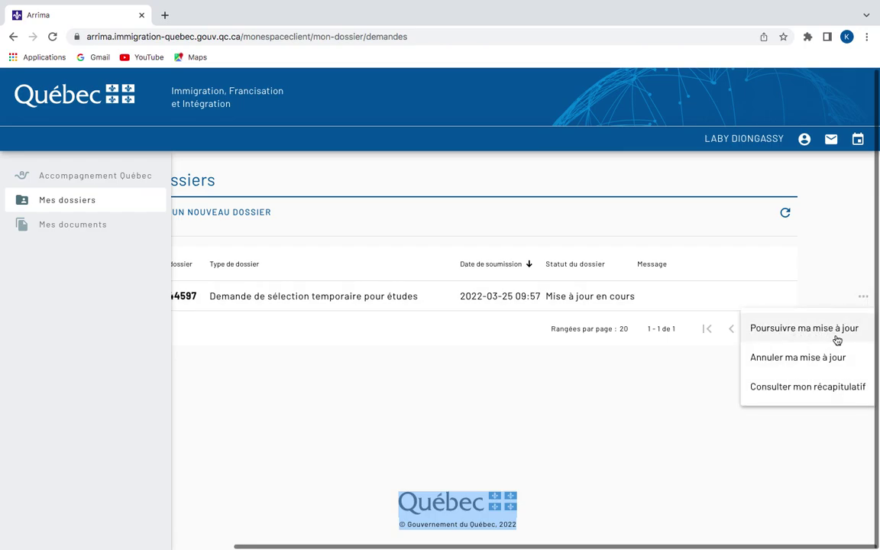
click(799, 371)
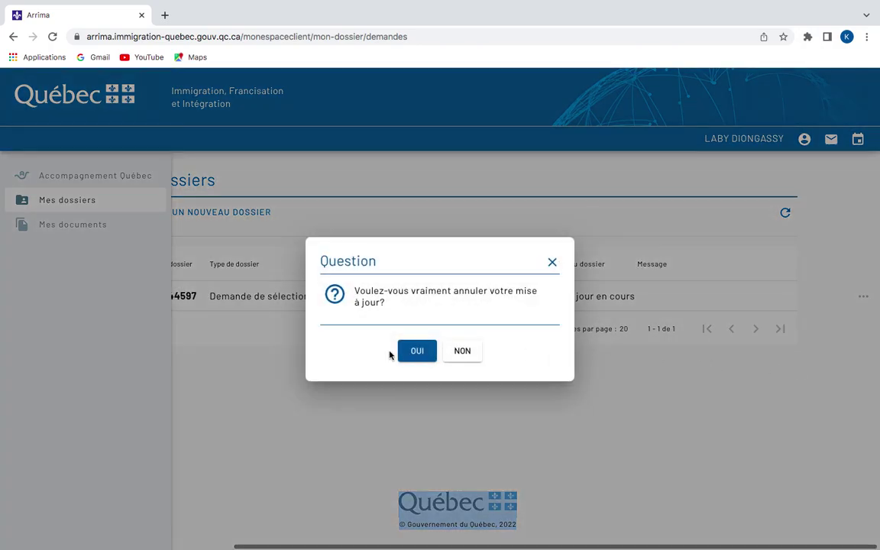
click(419, 348)
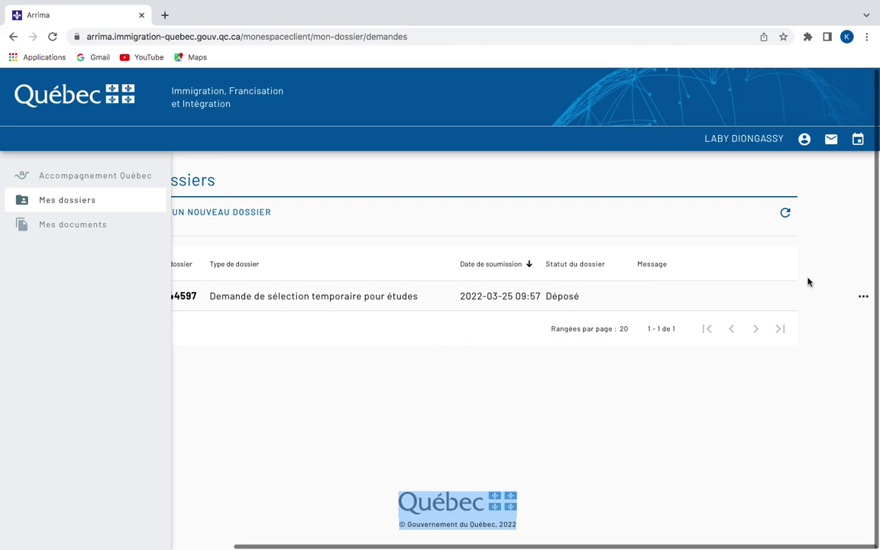
- Check the options offered for the application file once more, then close the Arrima tab and leave the site
click(864, 298)
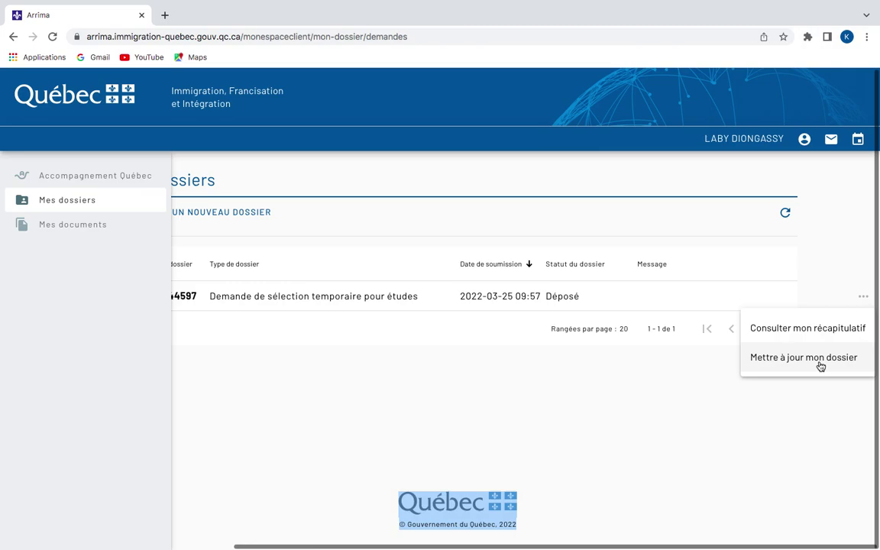
click(777, 397)
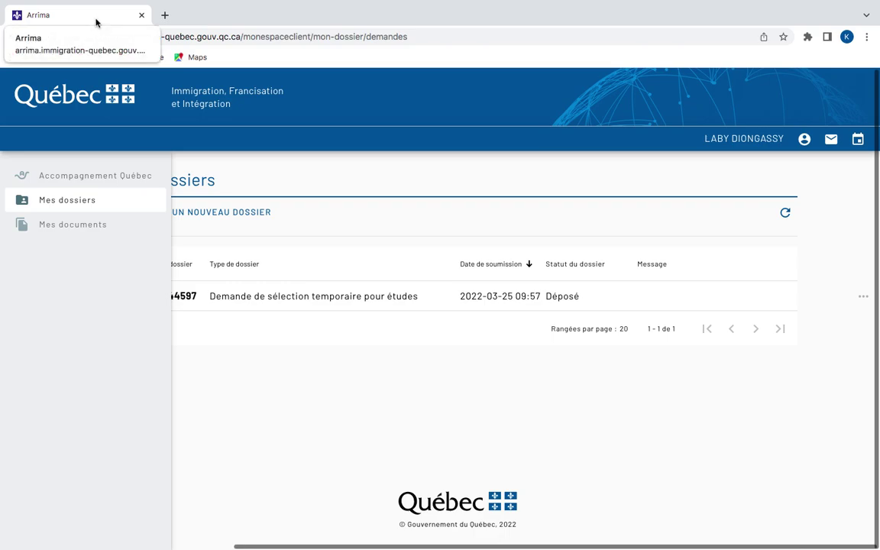
click(142, 16)
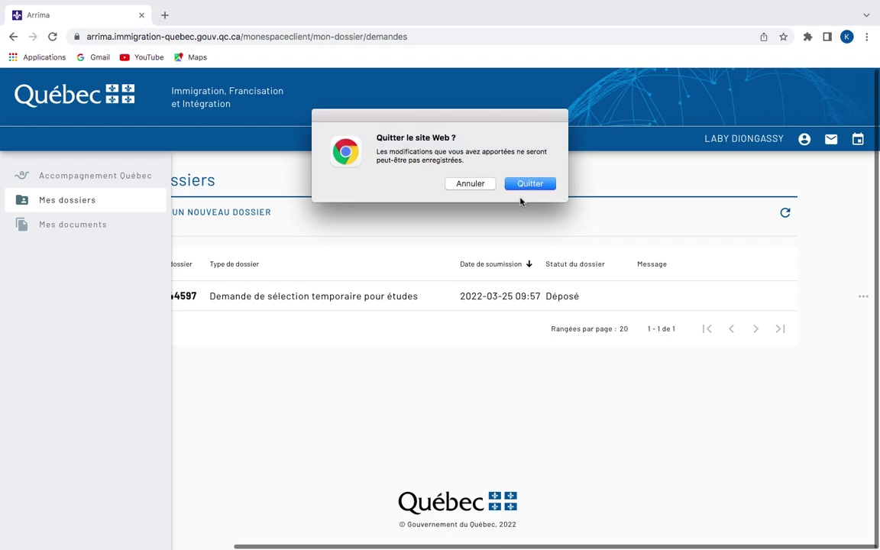
click(529, 184)
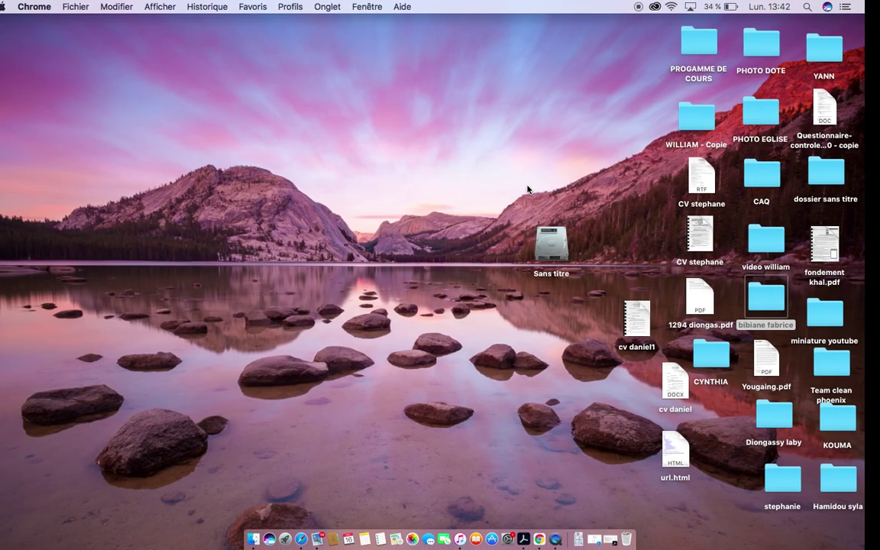